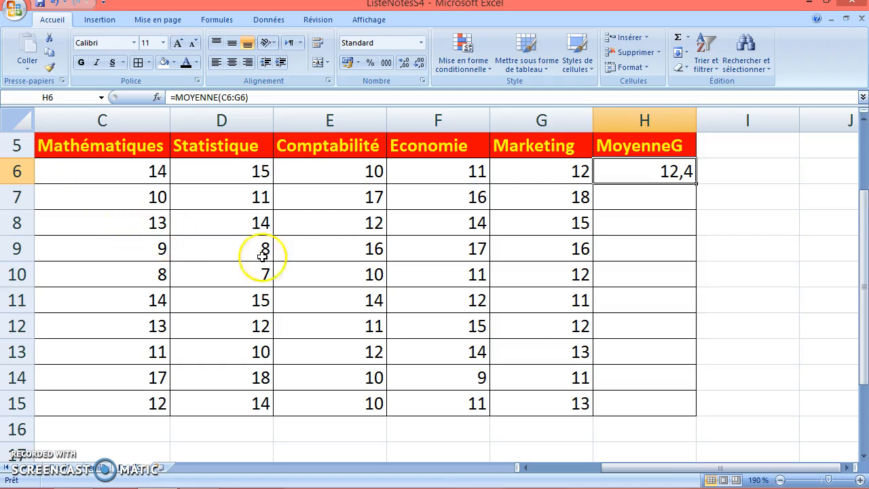
click(665, 201)
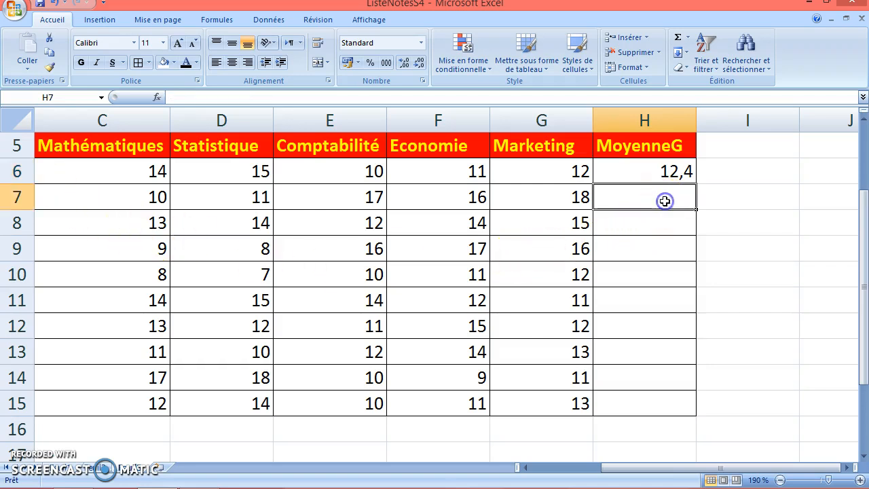
click(671, 177)
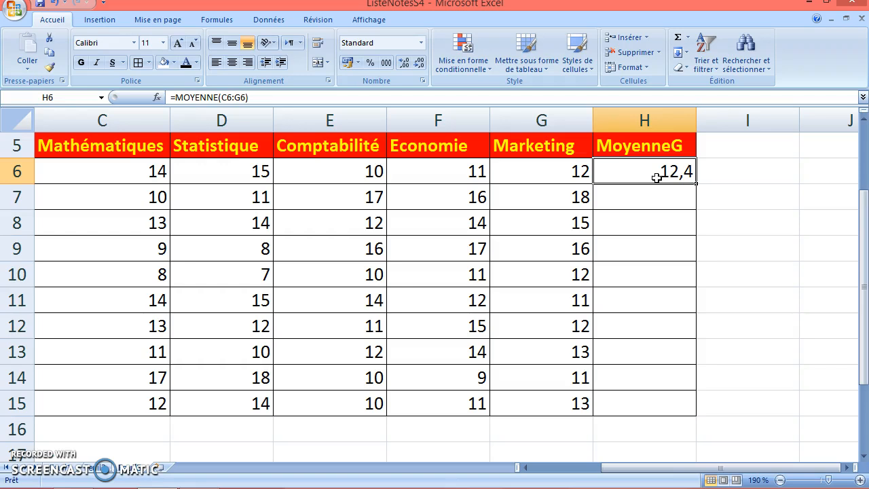
click(657, 405)
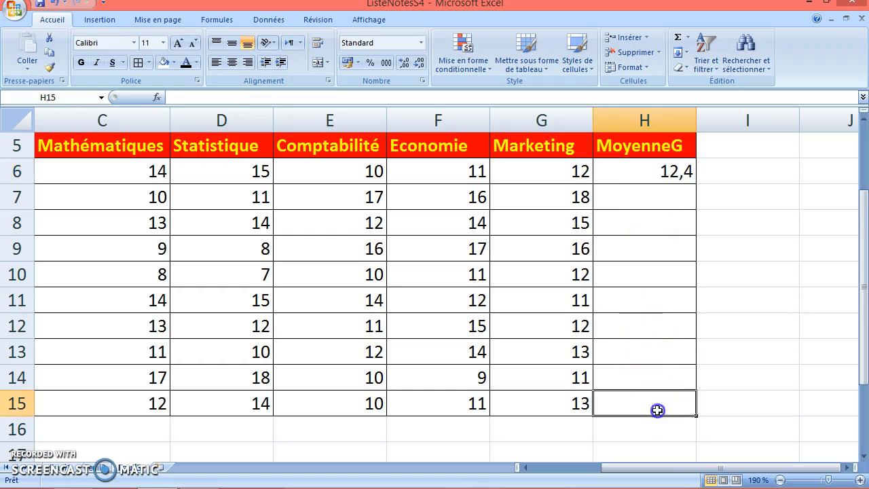
click(659, 199)
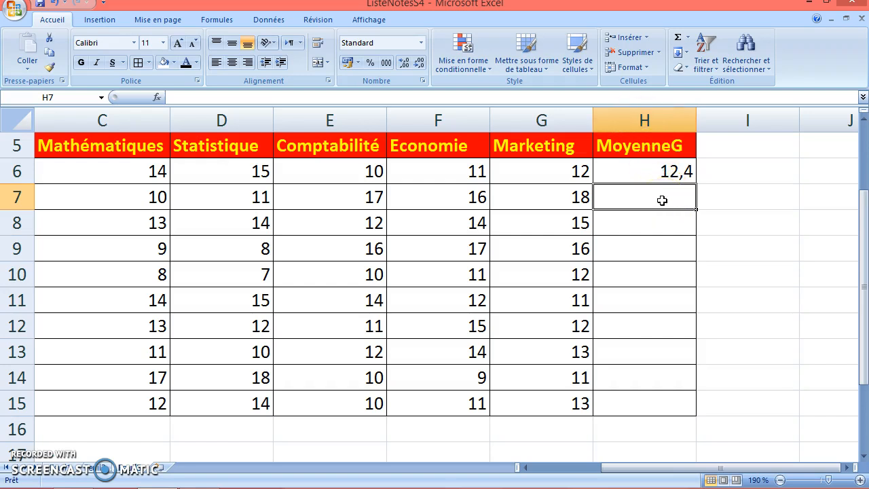
click(657, 403)
drag(643, 207, 675, 413)
click(723, 419)
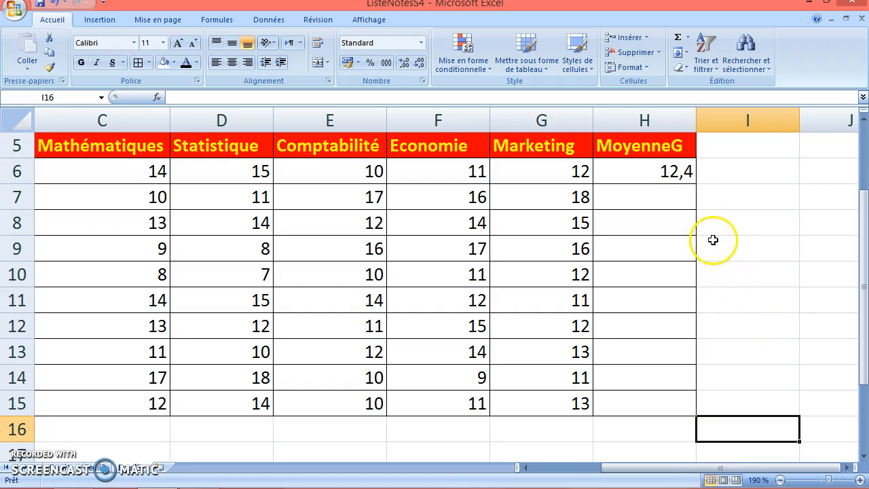
Copy the average formula from H6 down the MoyenneG column through H15.
click(657, 172)
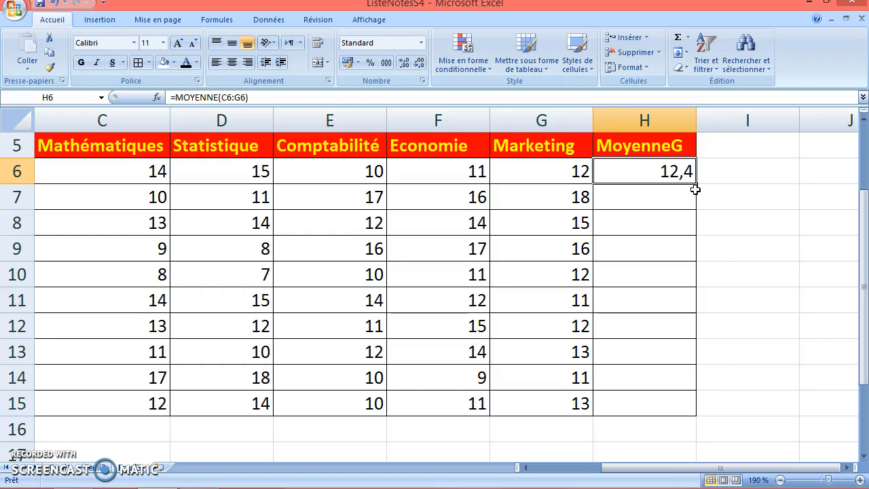
click(692, 192)
click(686, 178)
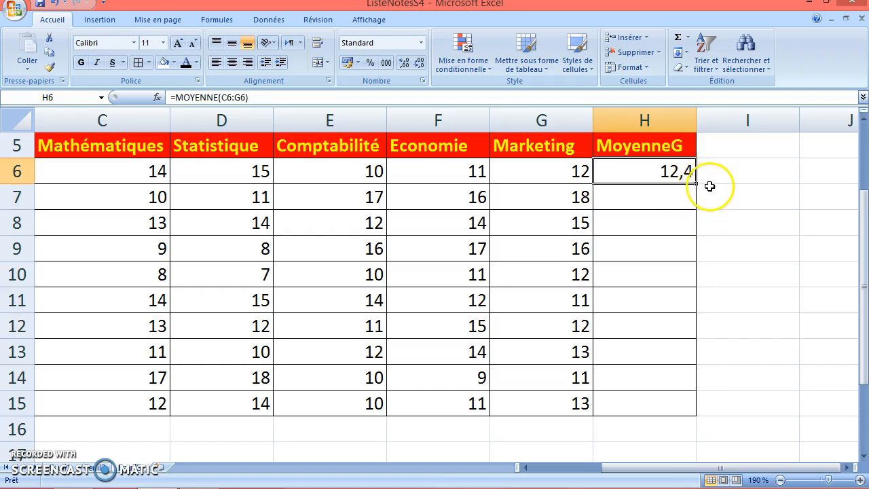
drag(696, 183, 696, 415)
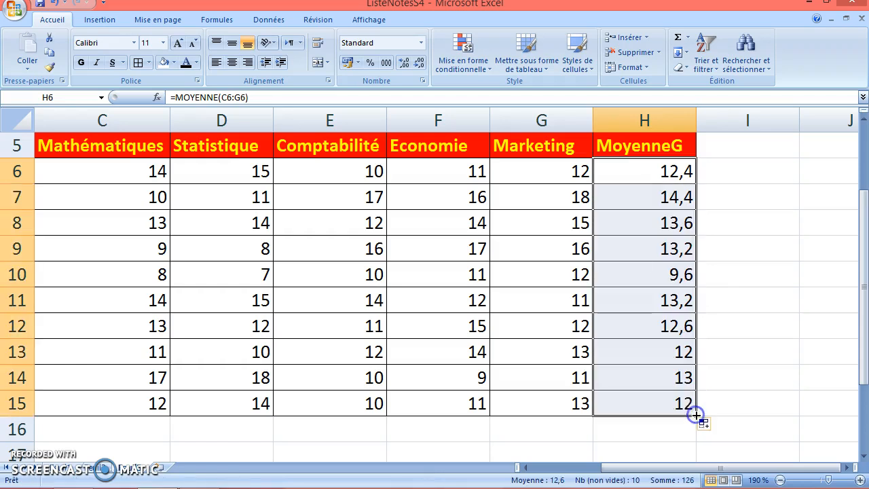
Examine the copied average formulas in the MoyenneG column, cell by cell from H7 to H15.
click(724, 199)
click(674, 410)
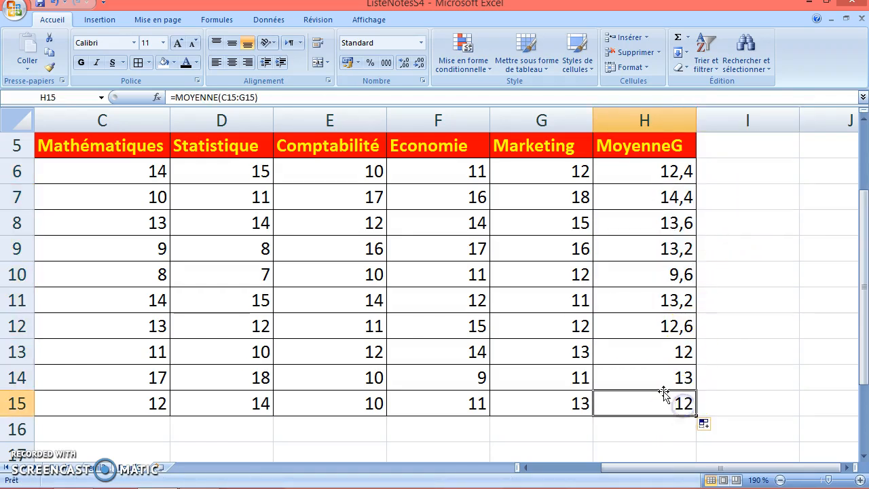
click(667, 352)
click(673, 326)
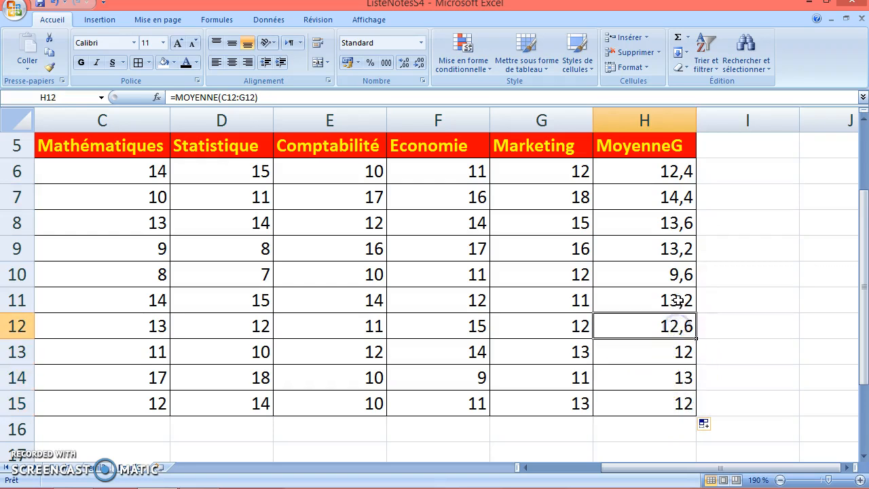
click(676, 300)
click(677, 275)
click(675, 248)
click(673, 224)
click(670, 197)
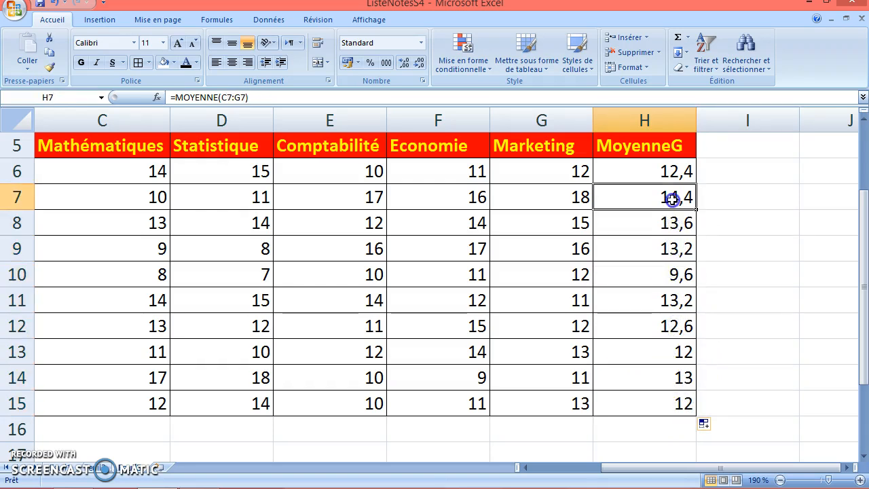
click(728, 197)
click(745, 224)
click(666, 224)
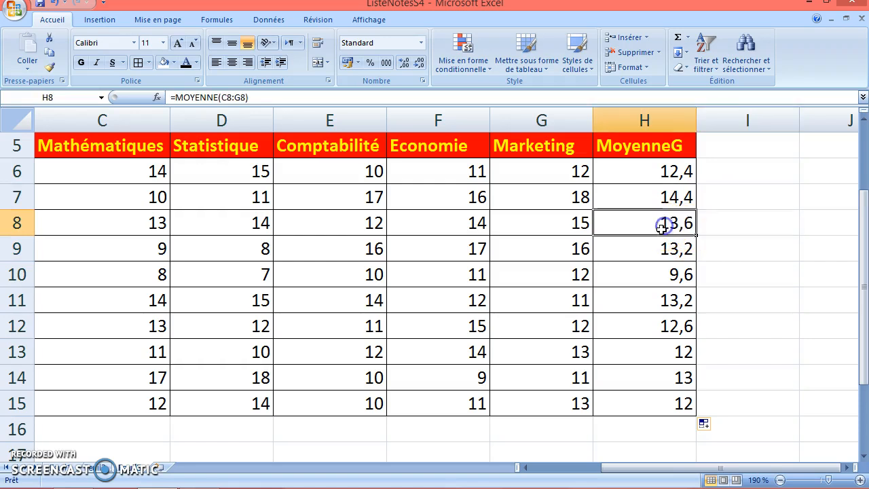
click(654, 250)
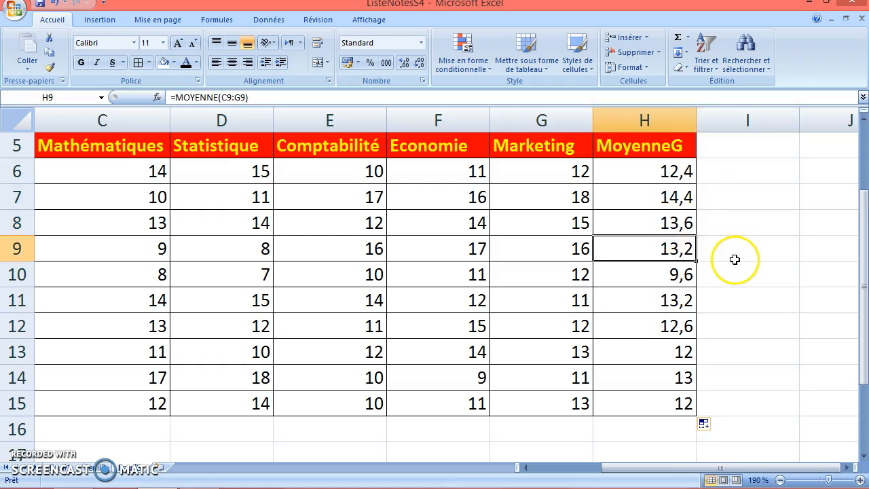
click(718, 290)
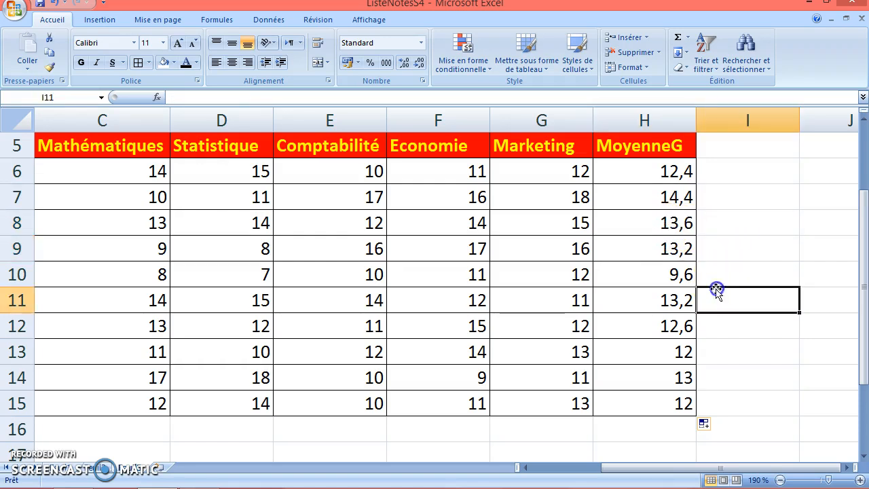
click(662, 280)
click(679, 301)
click(715, 302)
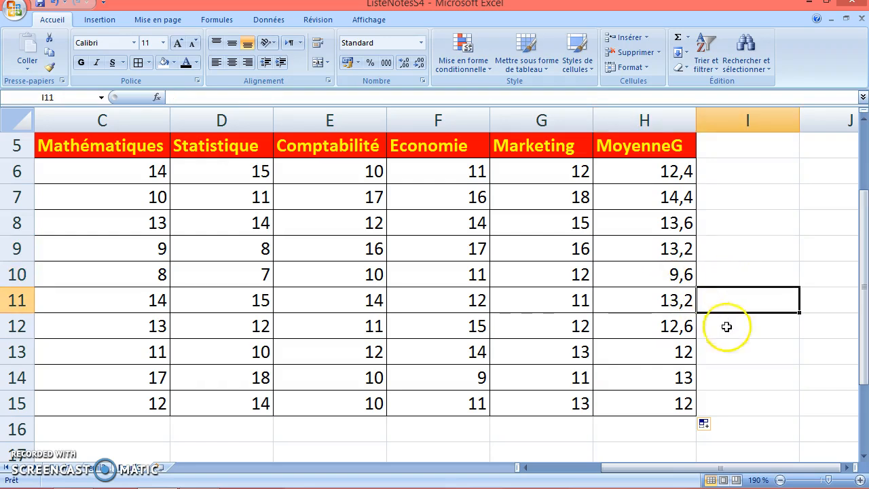
click(662, 408)
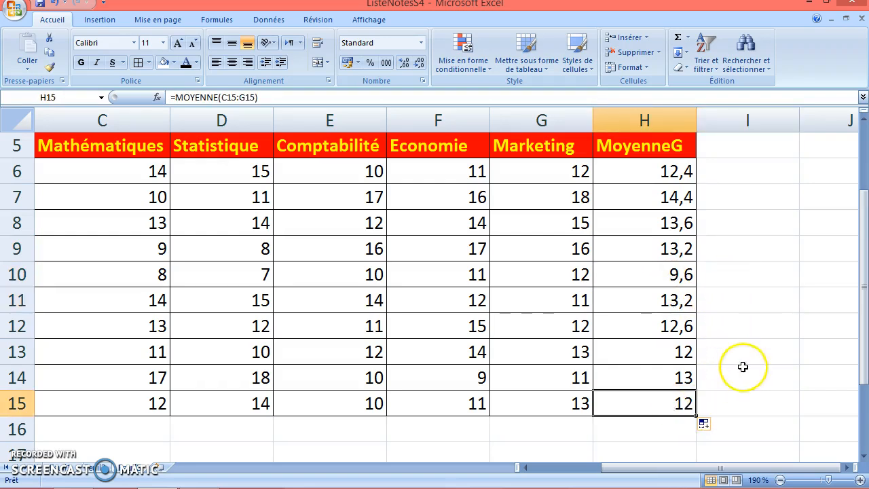
Check the average formula in H7 against its grade range C7:G7, and compare it with the formulas in H8 and H15.
click(672, 197)
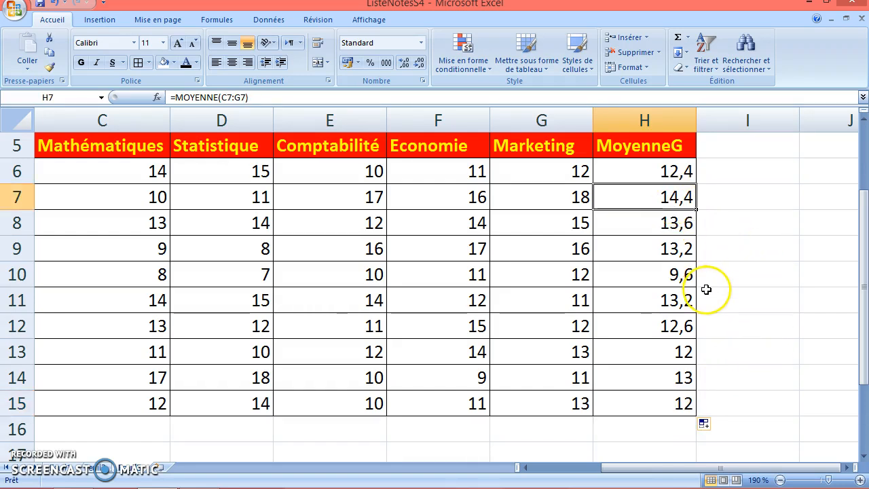
click(258, 97)
drag(249, 98, 176, 97)
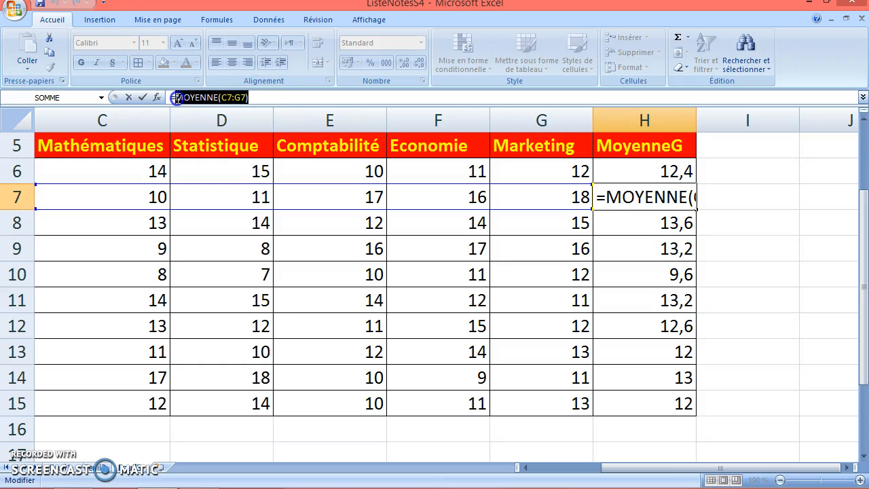
key(Return)
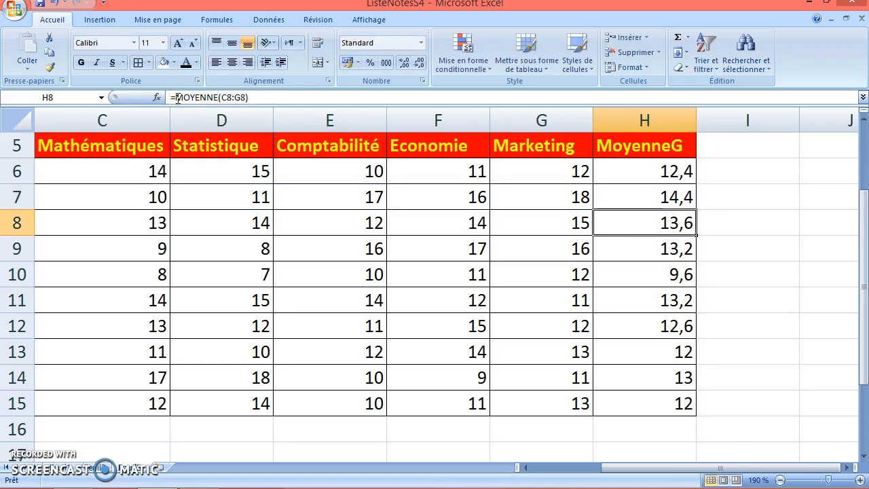
click(662, 197)
drag(68, 196, 554, 192)
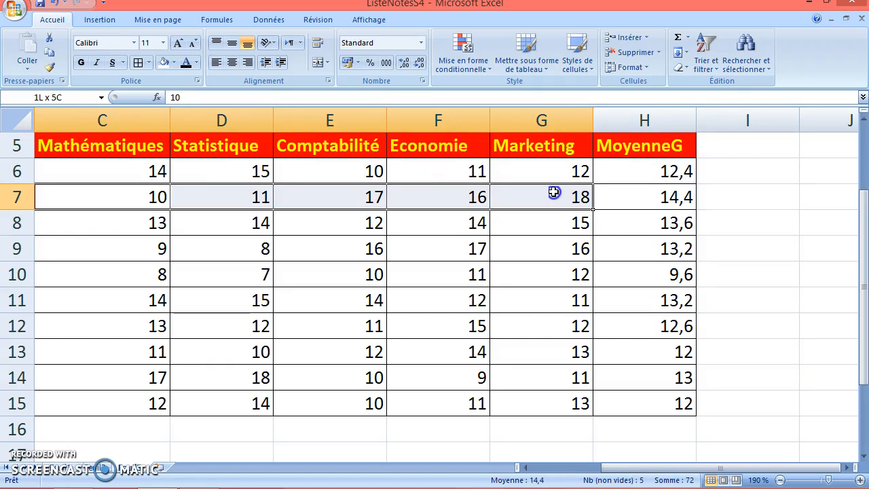
click(669, 195)
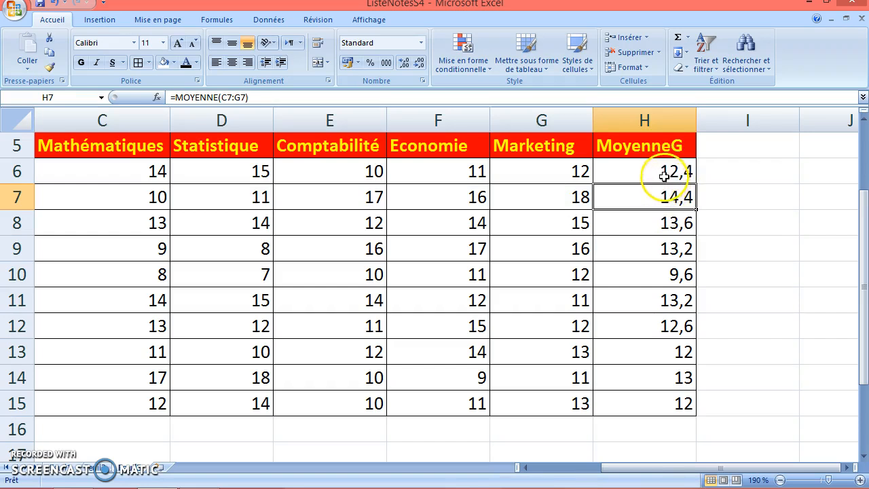
click(655, 224)
click(663, 397)
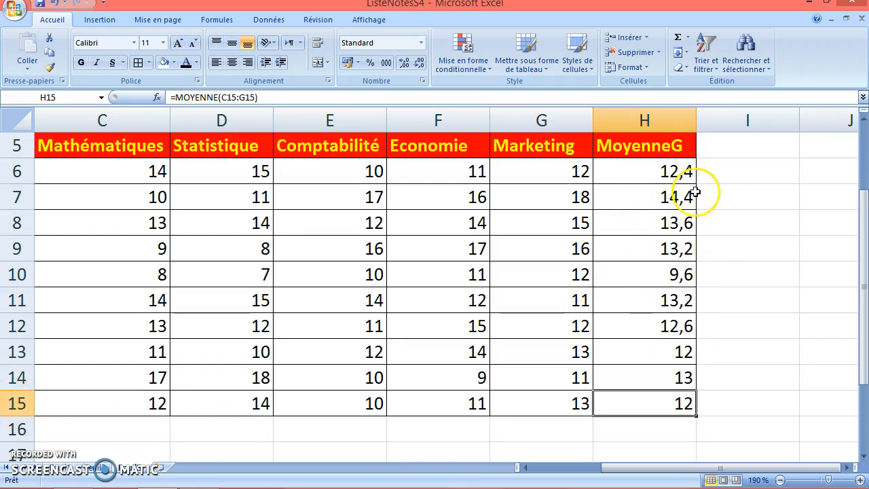
click(588, 202)
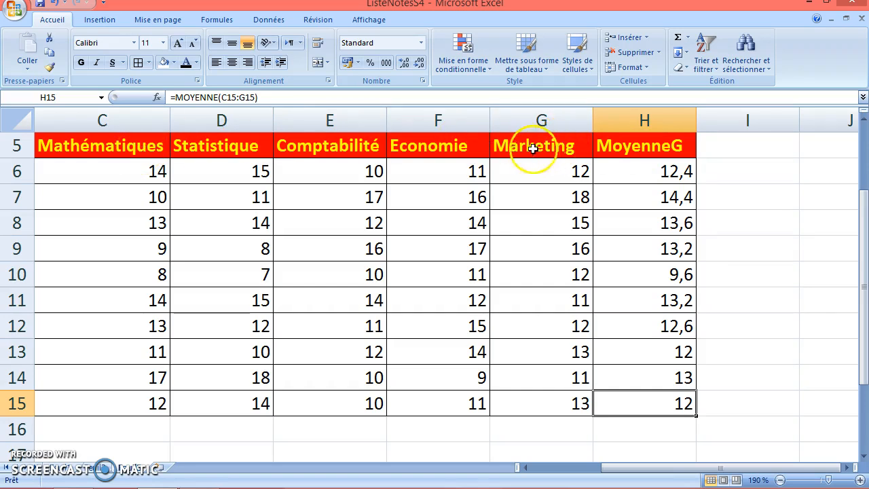
Review the subject headings in row 5, from Mathématiques to Marketing.
click(115, 147)
click(252, 155)
click(345, 155)
click(443, 146)
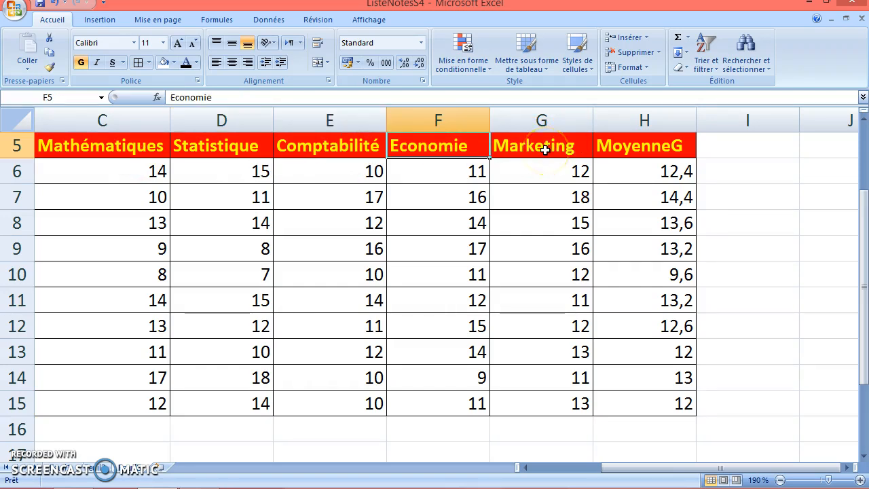
click(545, 148)
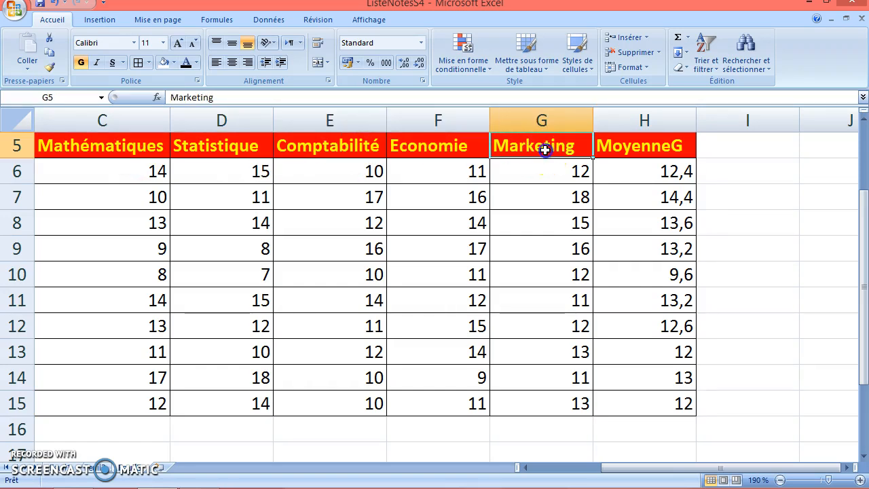
click(433, 146)
click(327, 150)
click(208, 151)
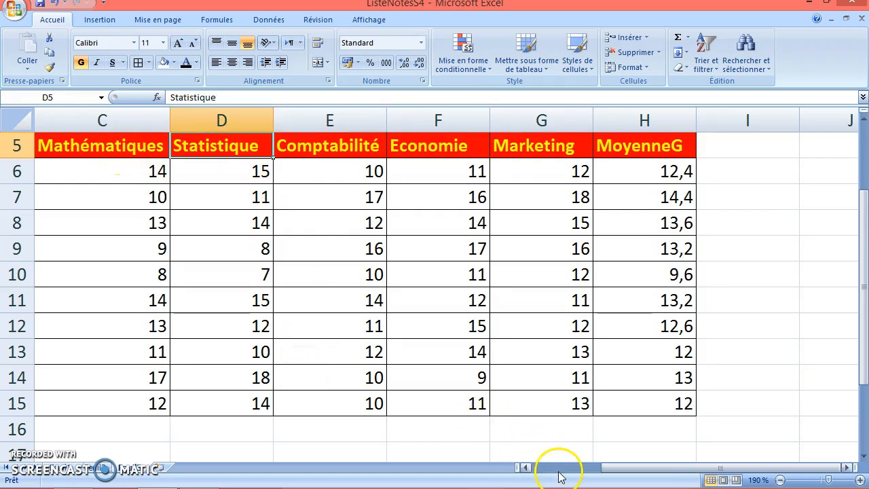
Enter the headings Mathématiques in B17 and Statistique in C17, below the grade table.
click(528, 468)
click(528, 468)
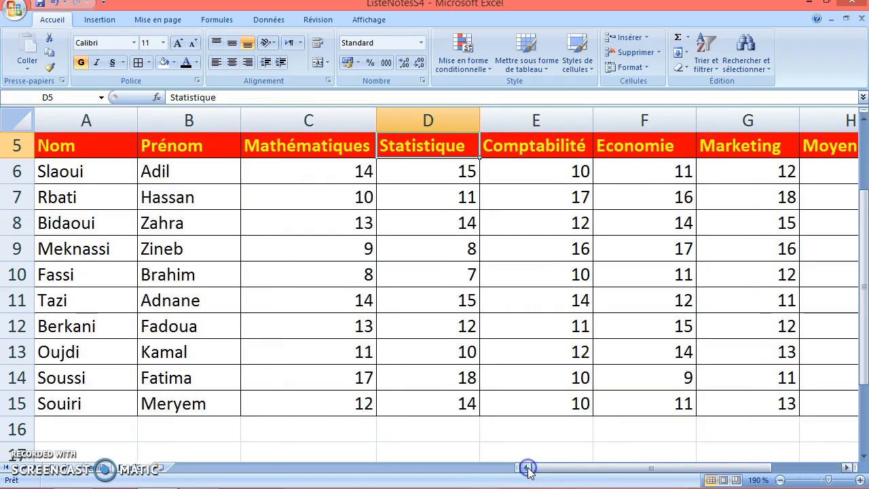
click(863, 457)
click(863, 457)
click(863, 457)
click(862, 457)
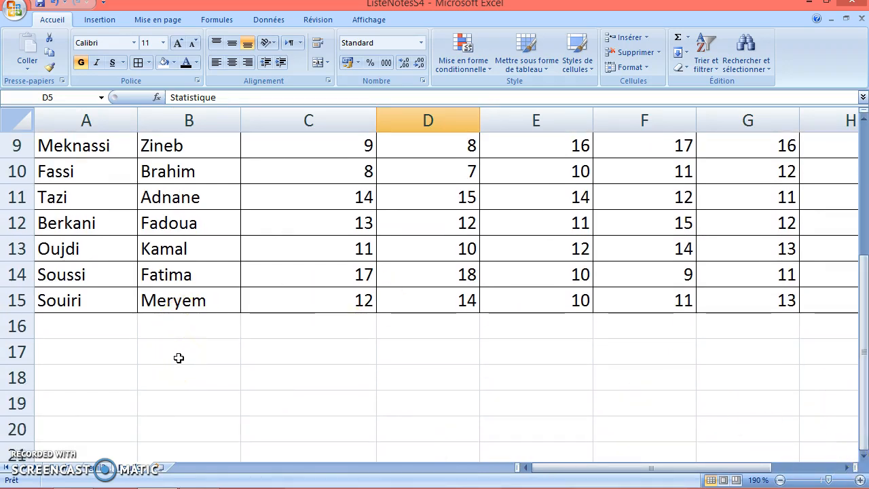
click(203, 353)
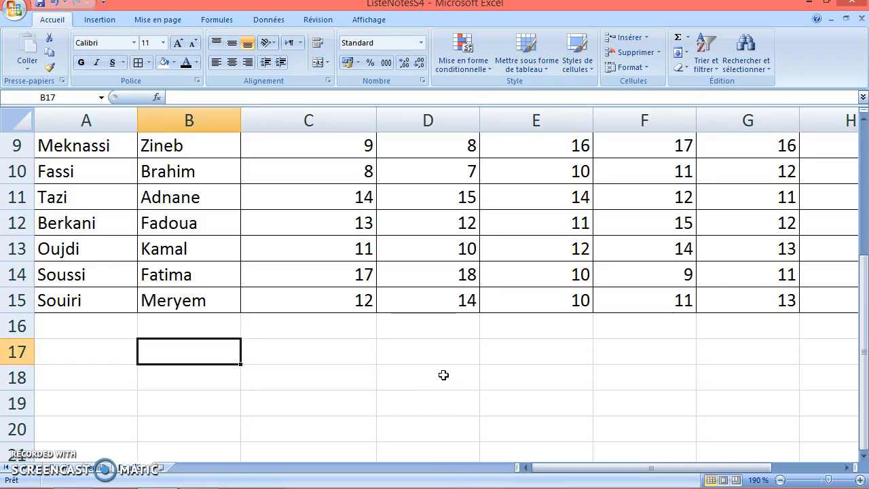
text(Mathématiqu)
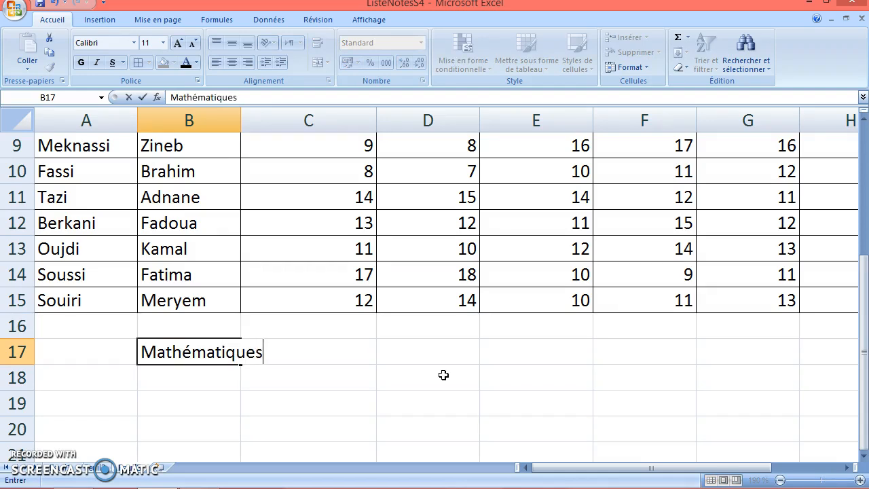
key(Tab)
text(S)
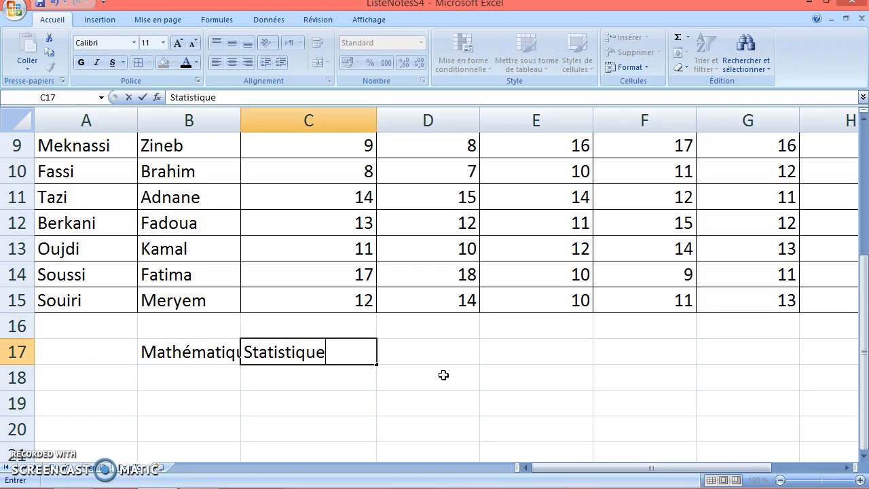
key(Tab)
Add the headings Comptabilité, Economie and Marketing in cells D17 to F17.
text(C)
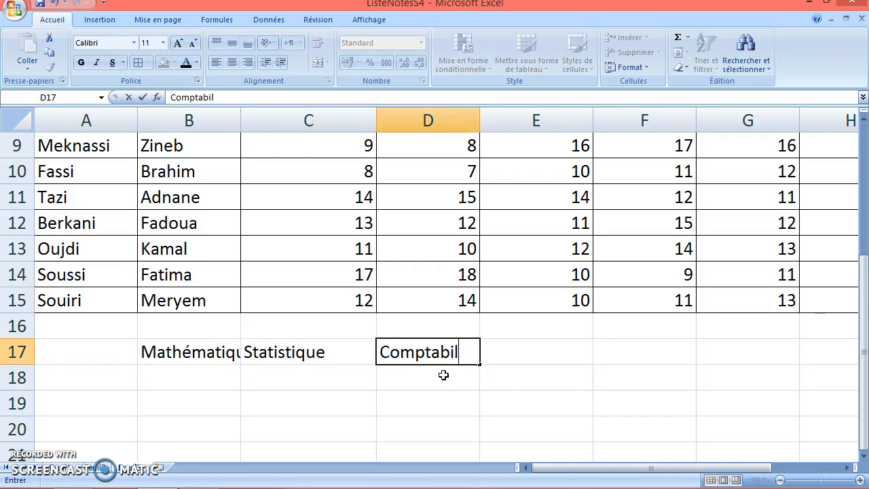
key(Tab)
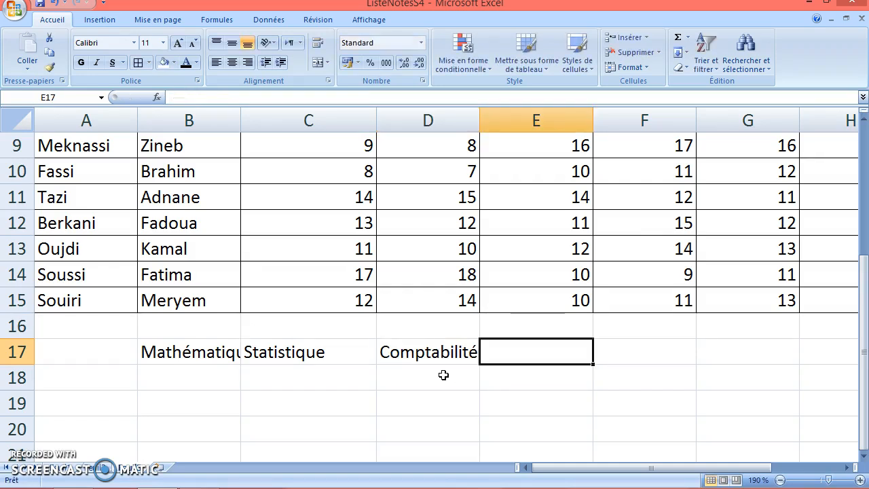
text(Economie)
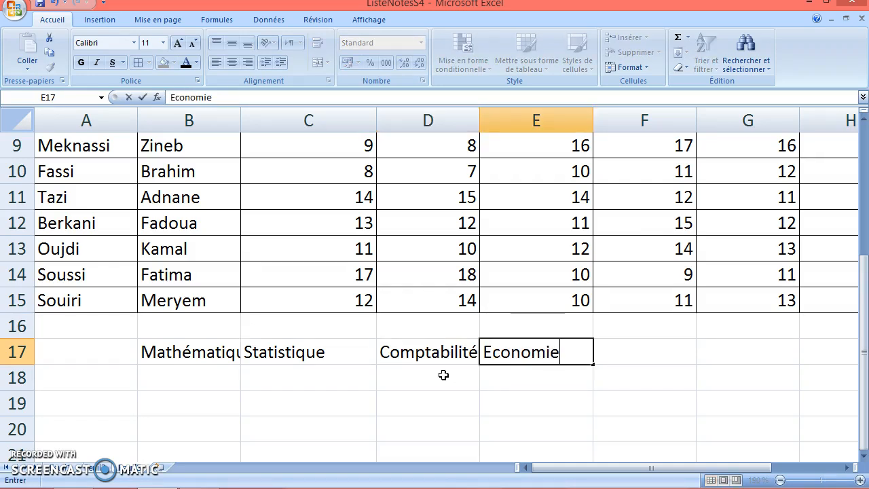
key(Tab)
text(Ma)
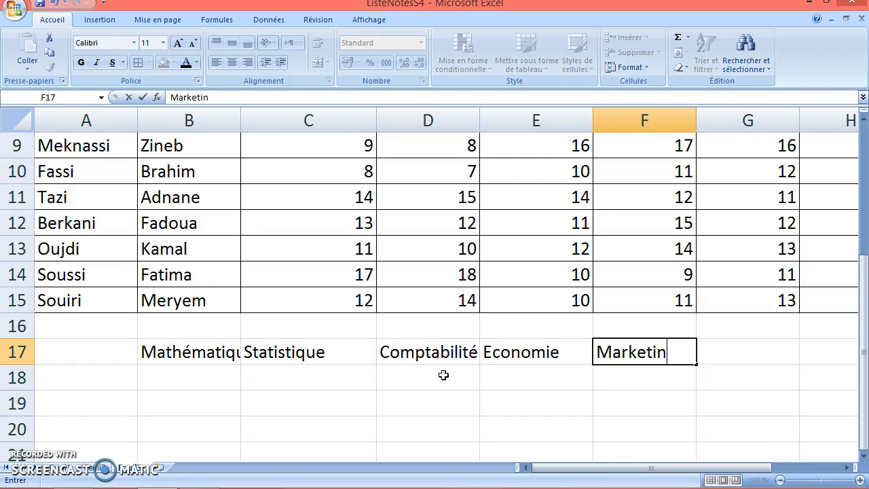
key(Return)
Widen column B so the Mathématiques heading in B17 fits fully.
key(Left)
key(Left)
key(Left)
key(Left)
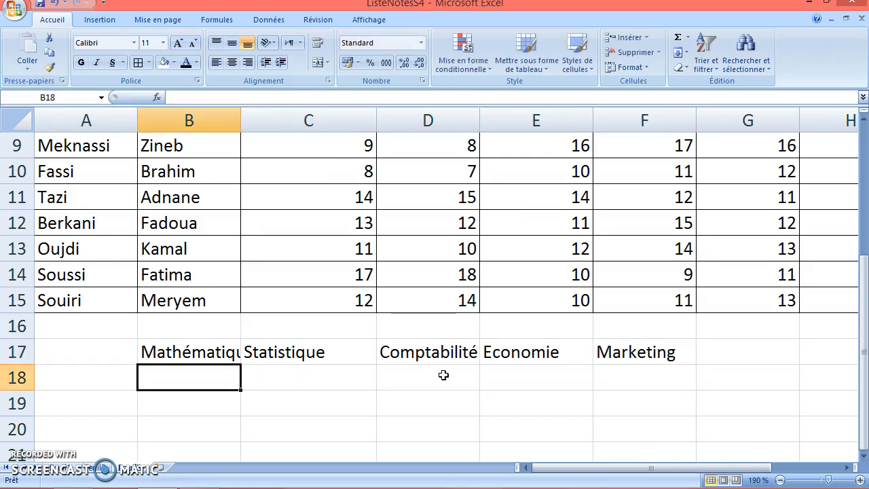
click(203, 354)
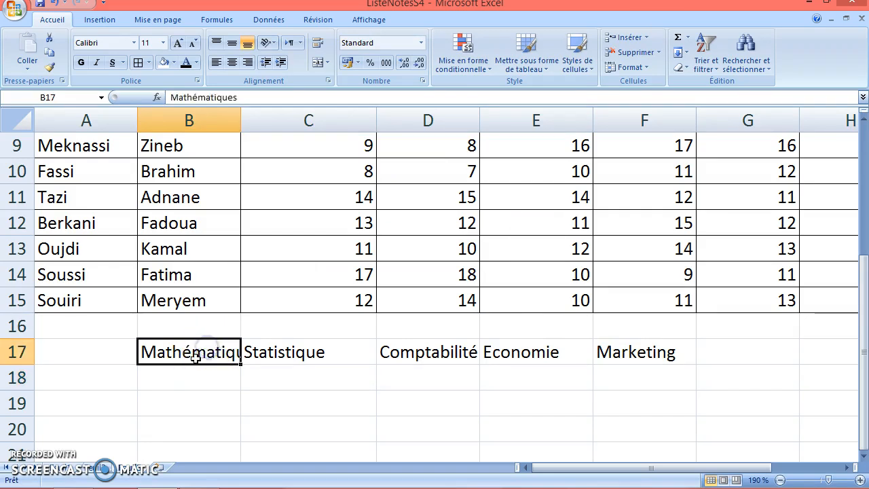
double_click(242, 122)
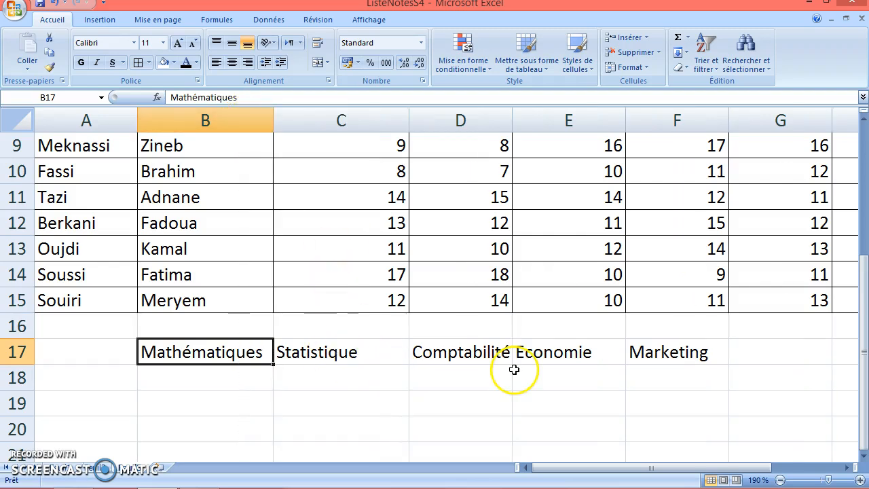
Label cell A18 "Coéfficients", with a capital C.
click(62, 375)
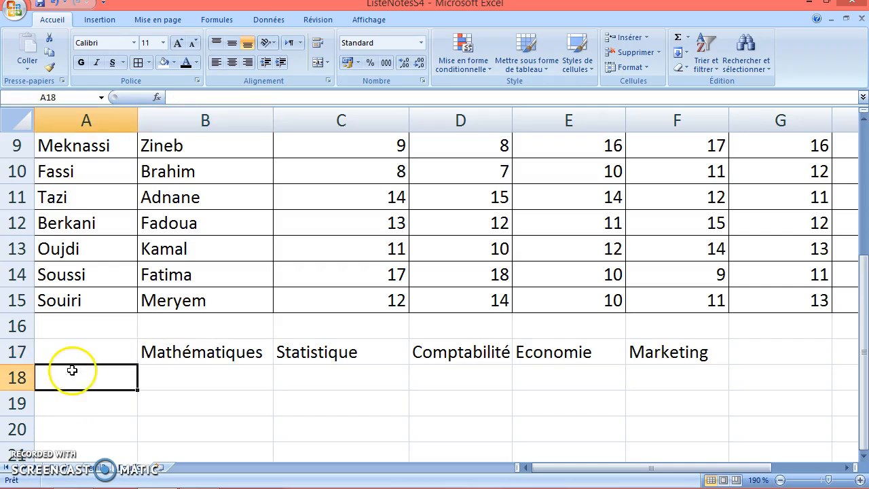
text(coéfficients)
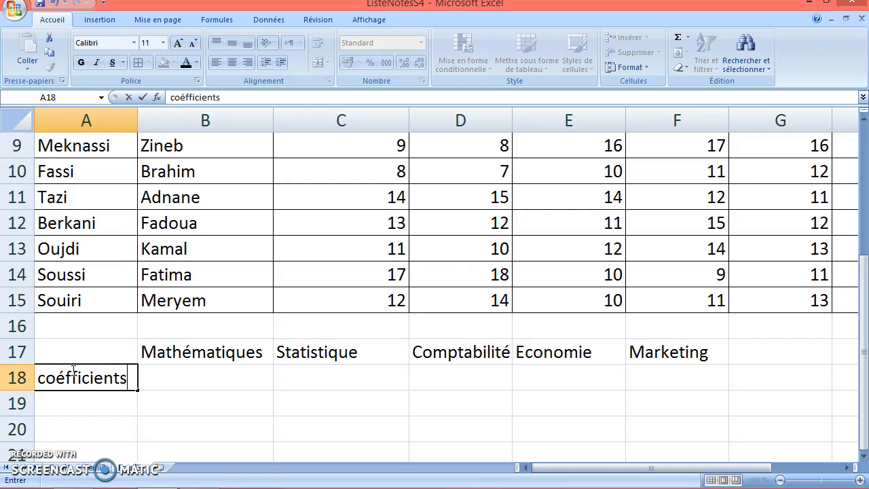
key(Tab)
double_click(64, 379)
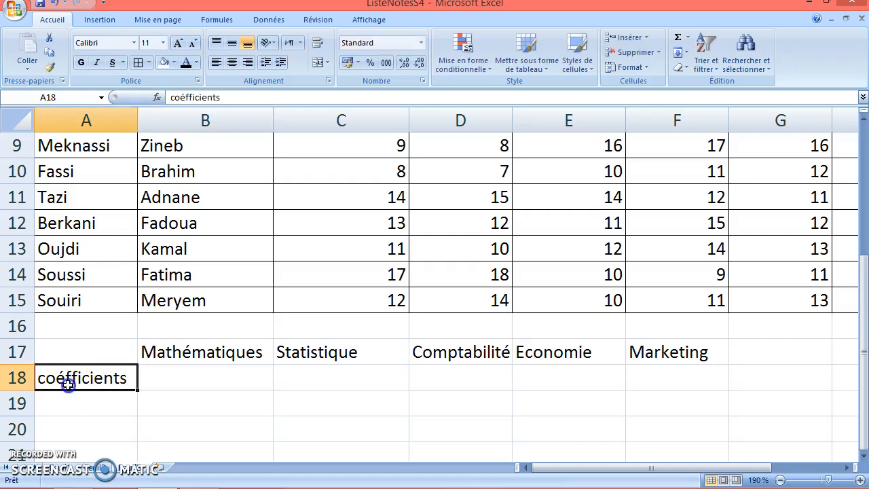
click(43, 377)
key(BackSpace)
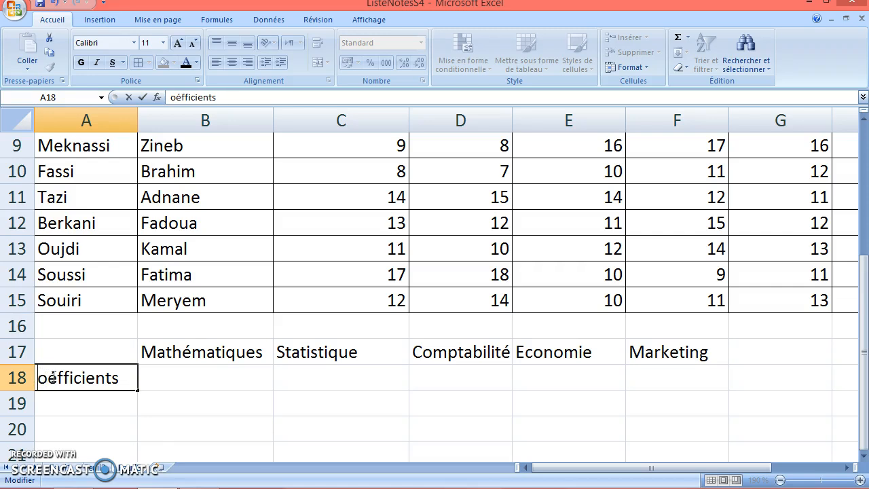
text(C)
click(225, 385)
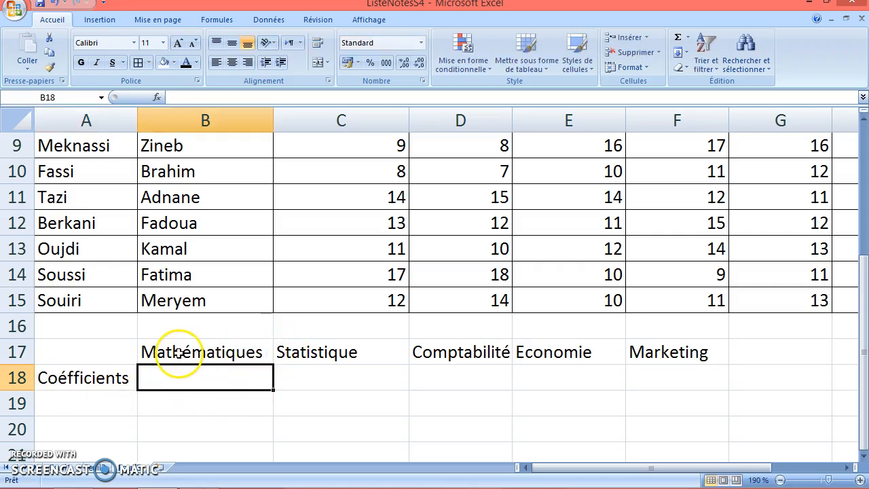
Format the subject headings in B17:F17 with a yellow fill and bold red text.
drag(178, 353, 686, 352)
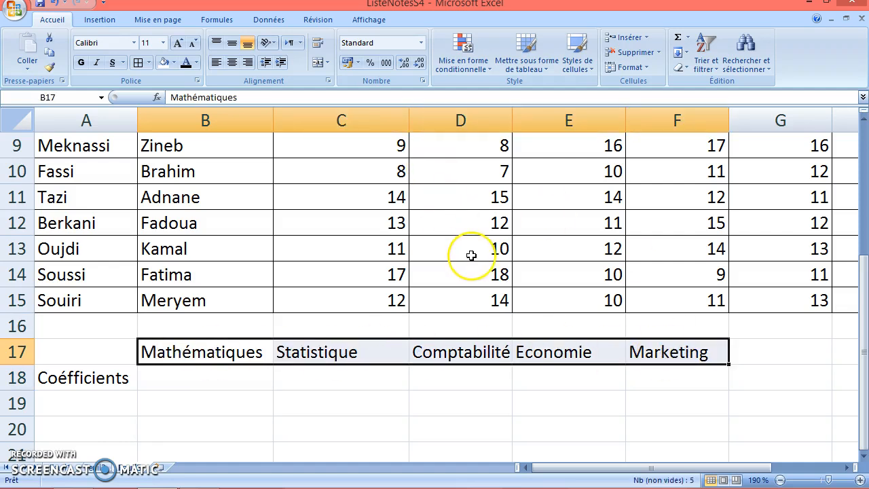
scroll(471, 256, up, 2)
scroll(471, 256, up, 1)
scroll(471, 256, down, 3)
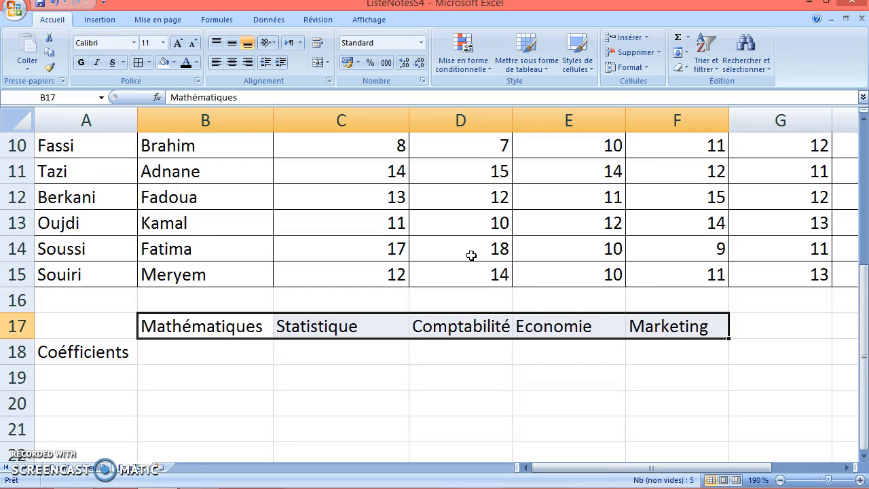
click(173, 64)
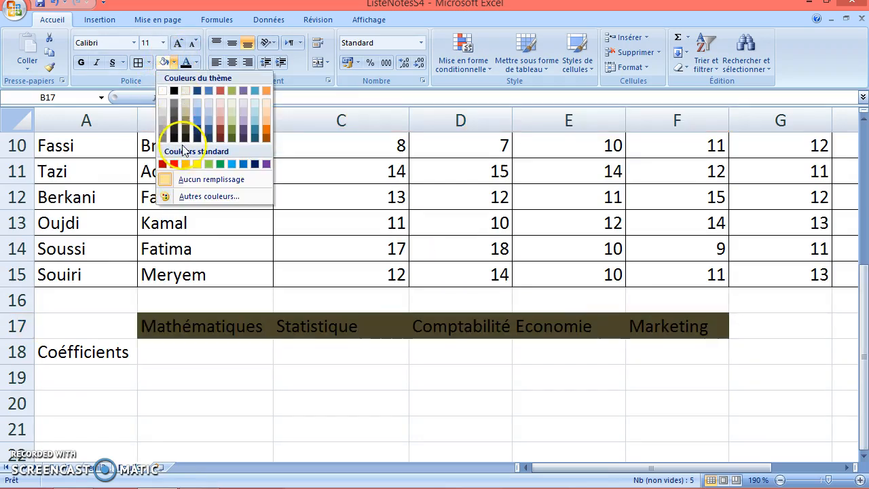
click(198, 164)
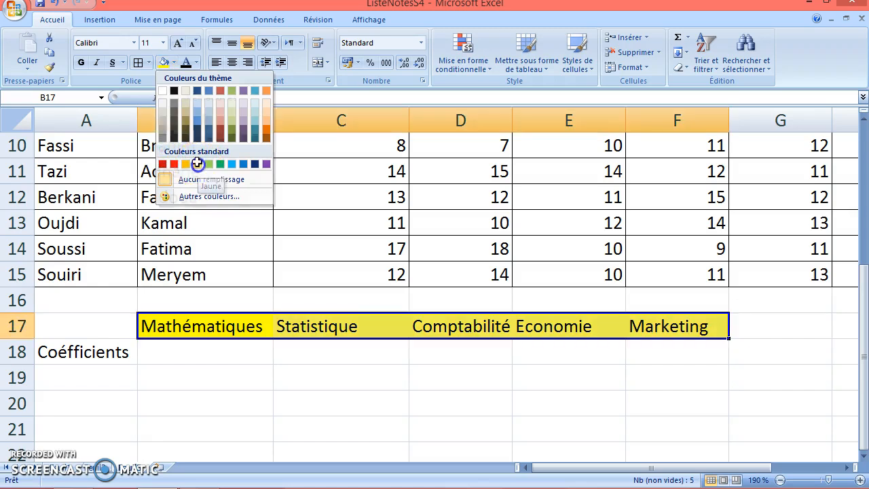
click(197, 62)
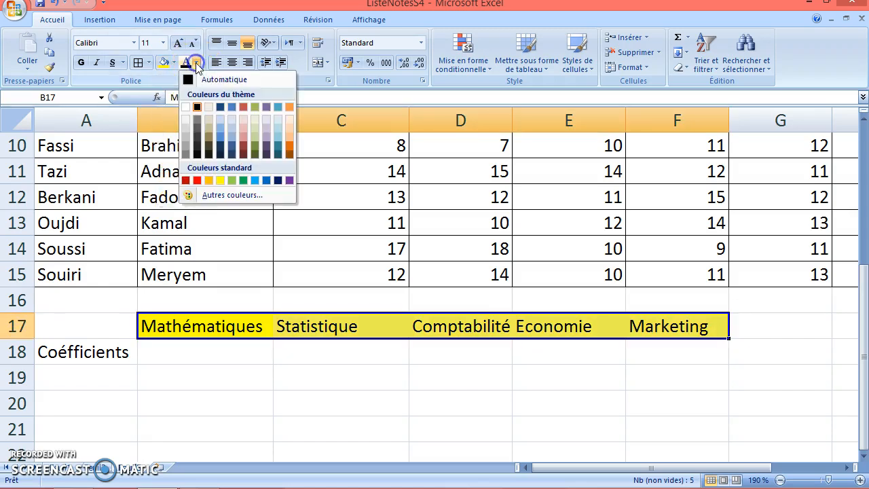
click(197, 180)
click(81, 62)
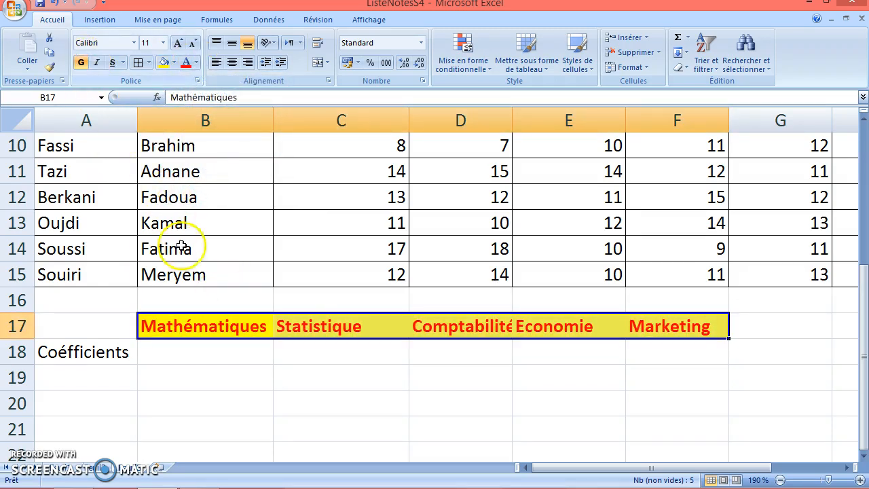
Copy the formatting of the Mathématiques heading in B17 onto the Coéfficients label in A18.
click(175, 329)
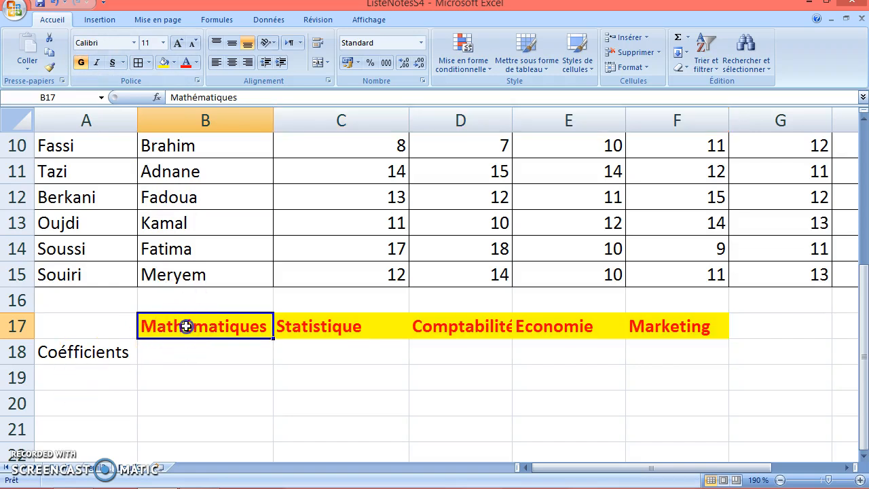
click(53, 54)
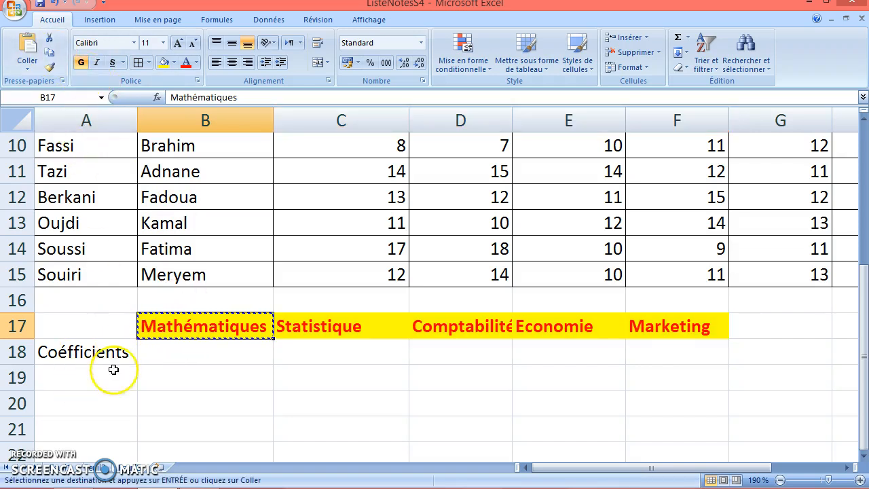
click(49, 67)
click(101, 353)
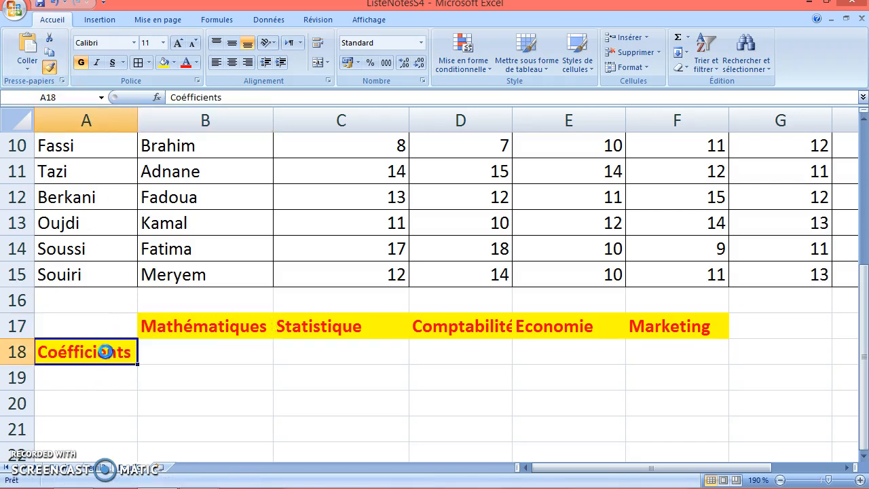
click(288, 368)
Apply borders to all cells in A17:F18 and widen column D to fit the Comptabilité heading.
drag(103, 329, 693, 357)
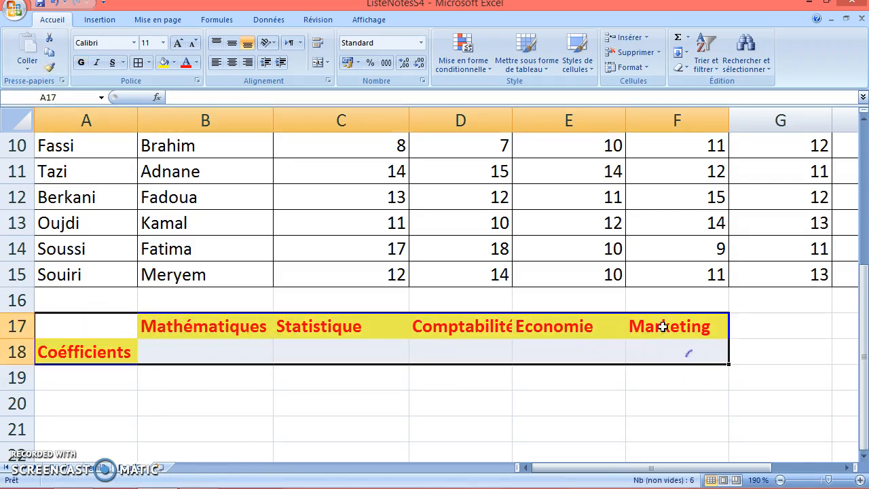
click(139, 63)
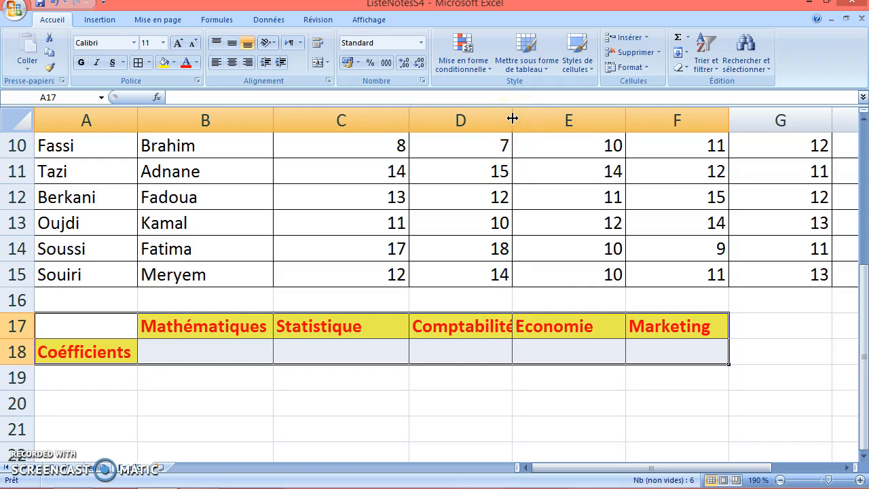
drag(512, 119, 522, 119)
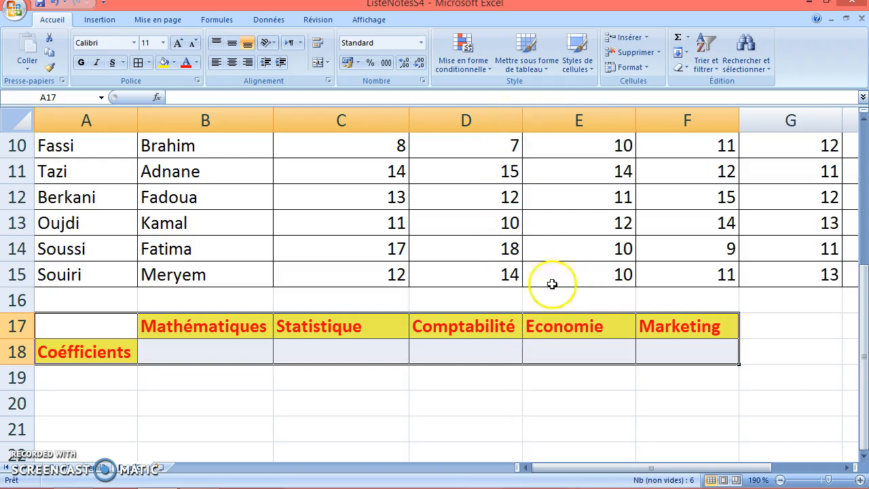
Enter the coefficients 4, 3, 4, 2 and 1 in B18 to F18, under Mathématiques through Marketing.
click(196, 353)
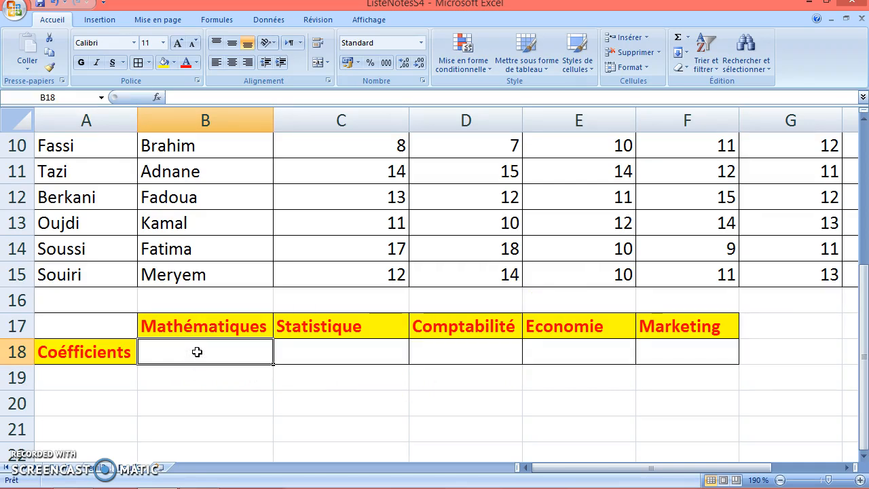
text(4)
key(Tab)
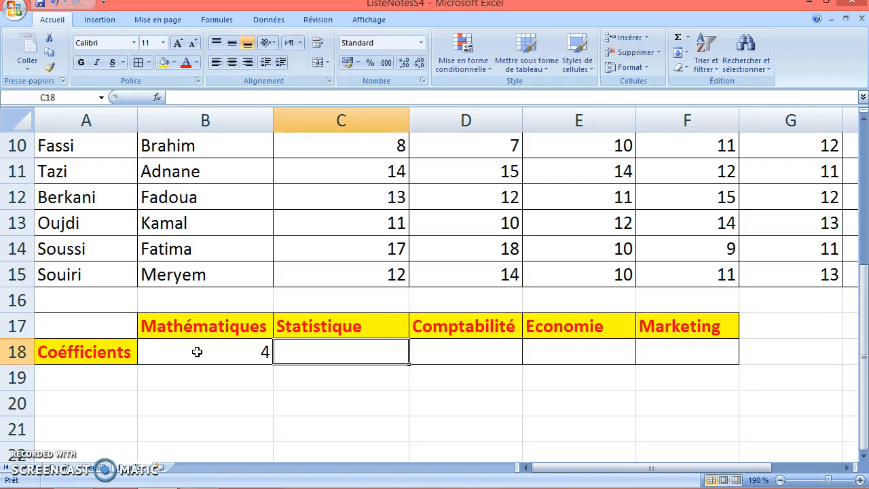
text(3)
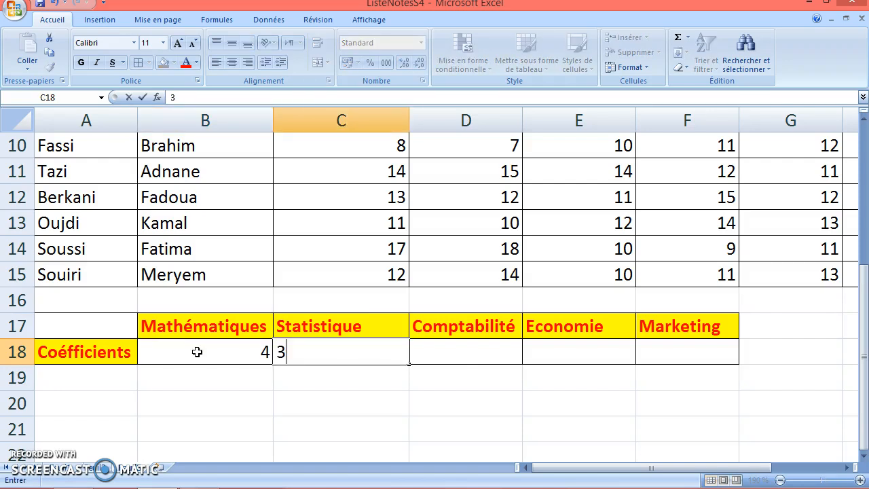
key(Tab)
text(4)
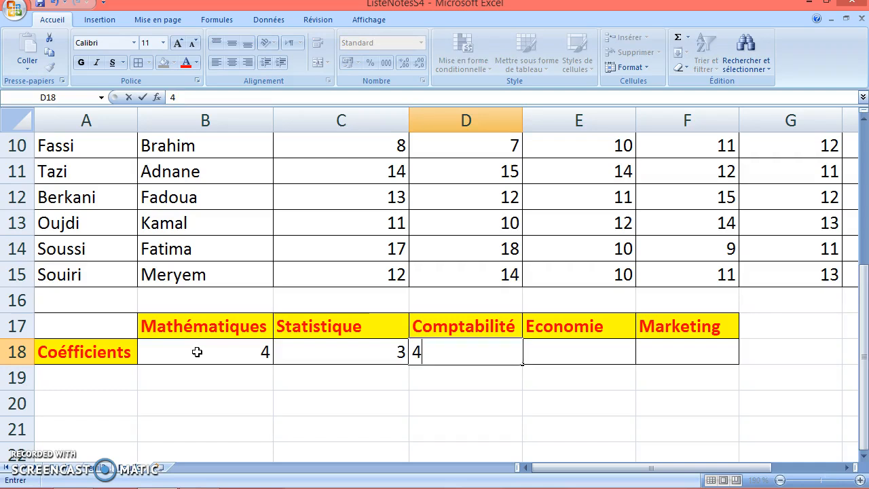
key(Tab)
text(2)
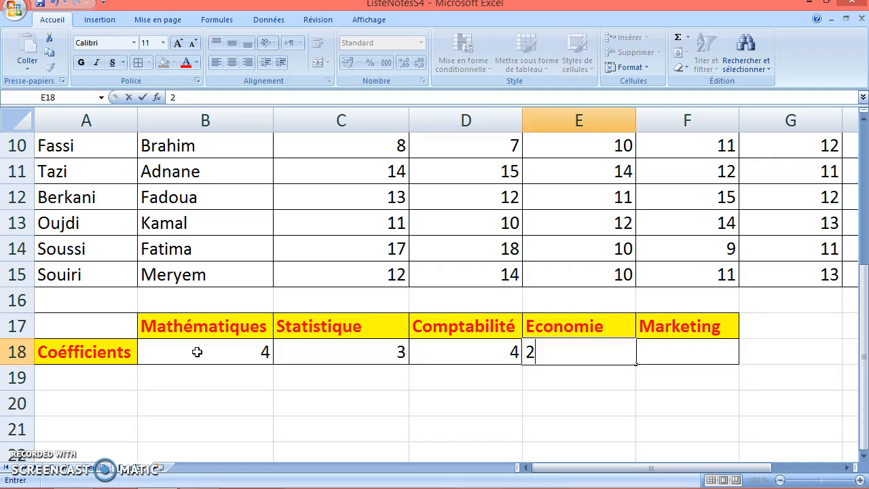
key(Tab)
text(1)
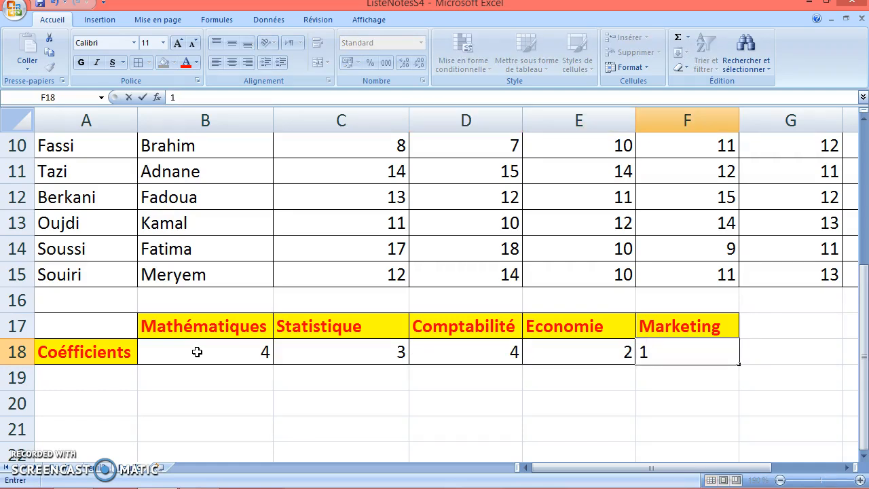
Finish the Marketing coefficient entry in F18 and add the column heading MoyenneP in I5, beside MoyenneG.
key(Tab)
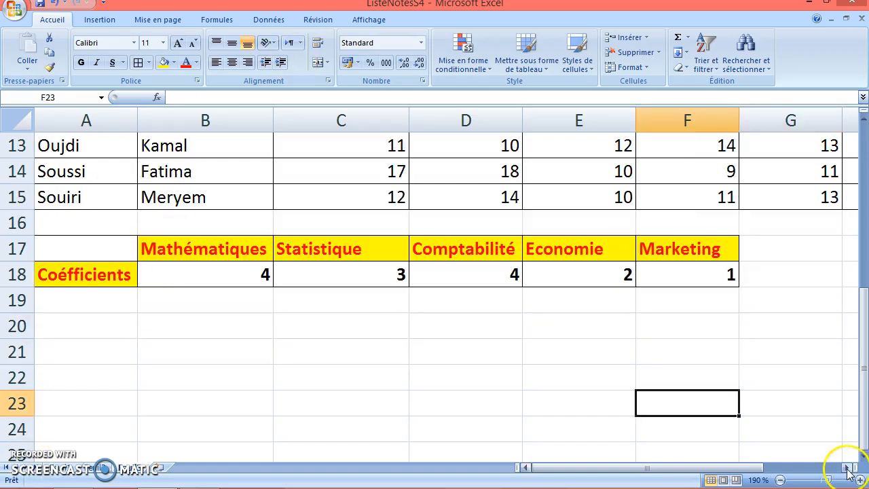
click(847, 468)
click(847, 468)
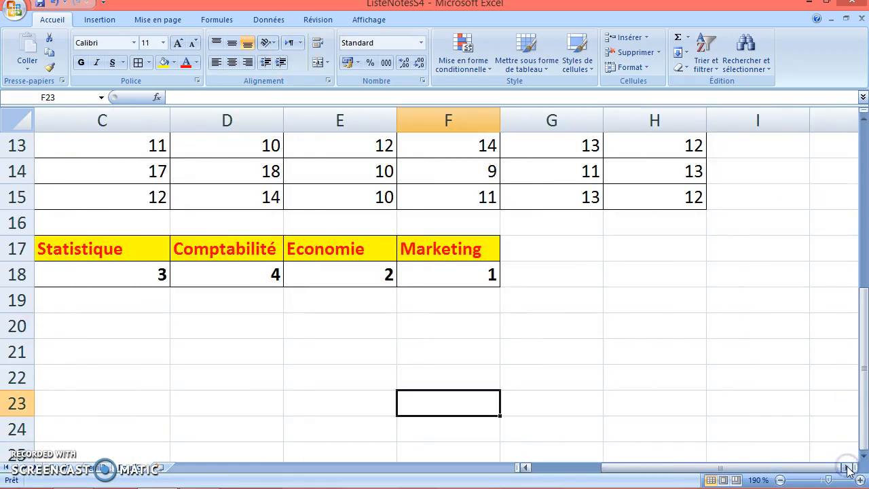
click(863, 119)
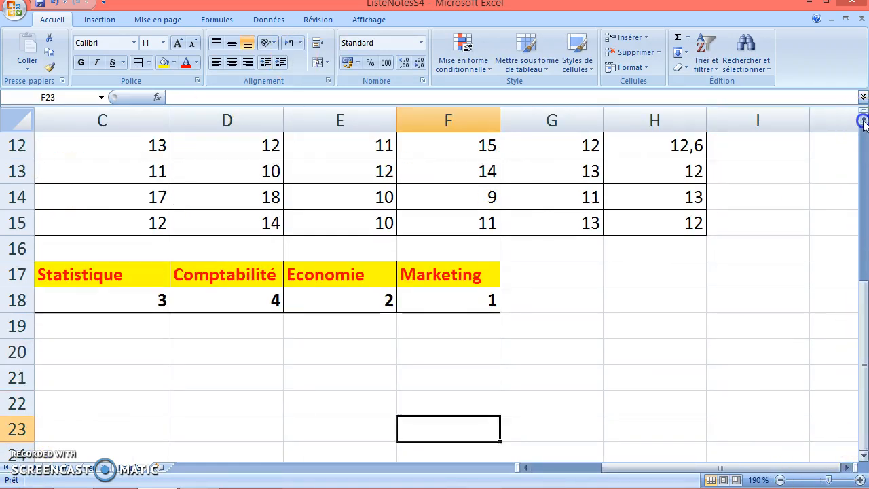
click(863, 119)
click(863, 119)
click(863, 119)
click(863, 119)
click(864, 119)
click(863, 118)
click(864, 119)
click(864, 119)
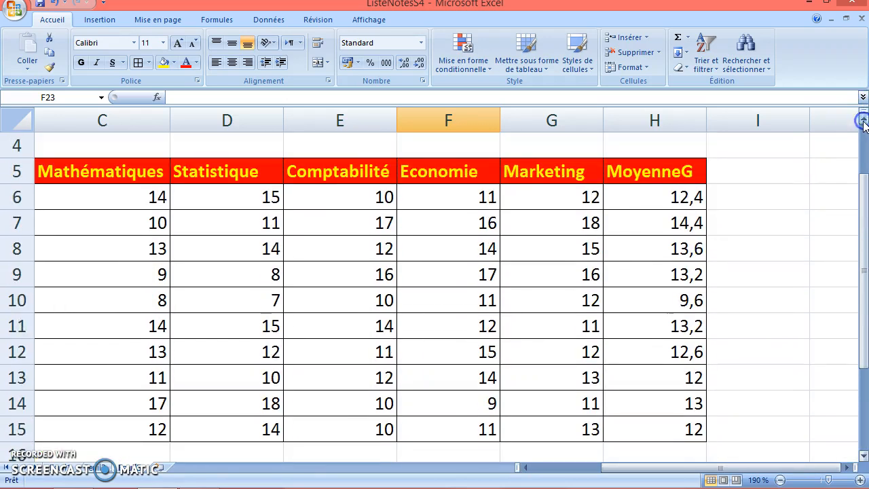
click(847, 468)
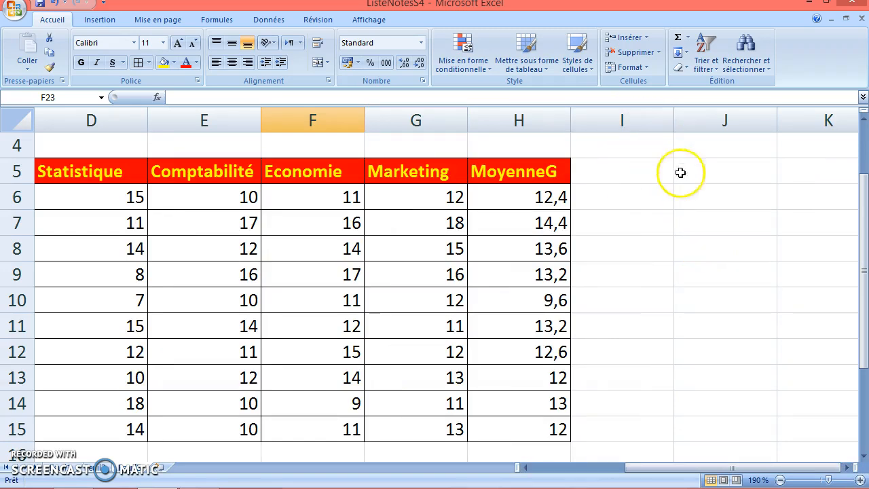
click(627, 177)
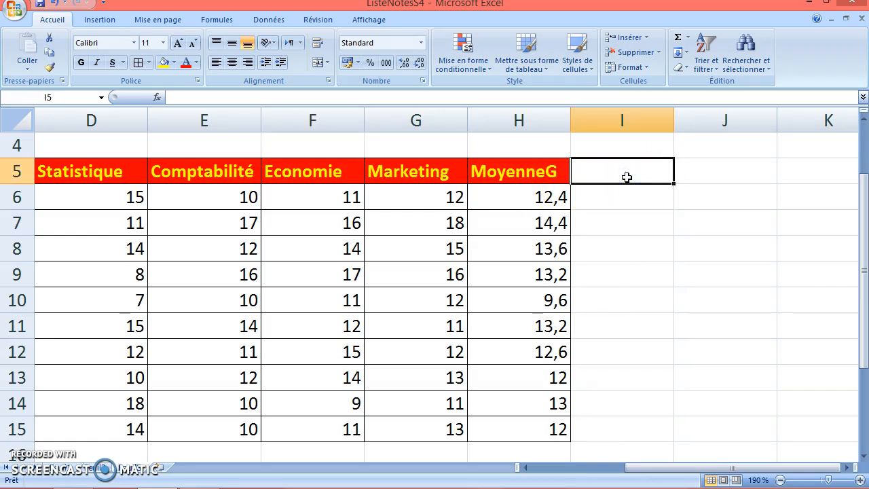
text(MoyenneP)
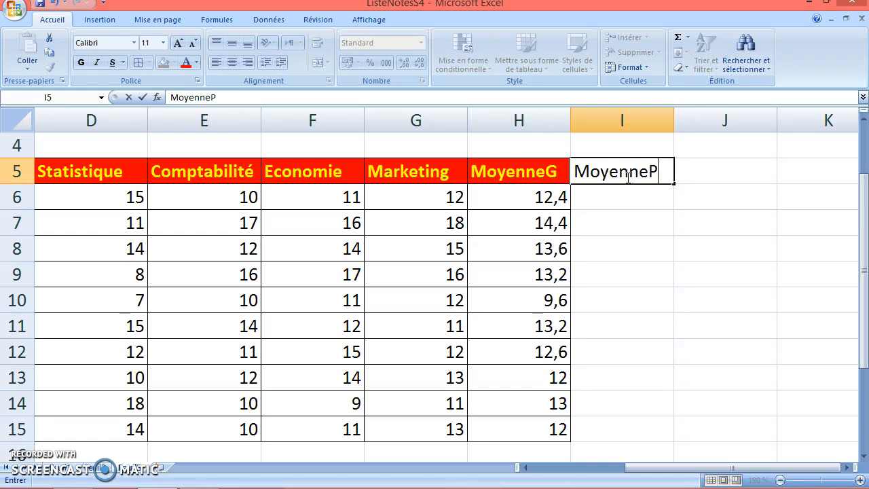
key(Return)
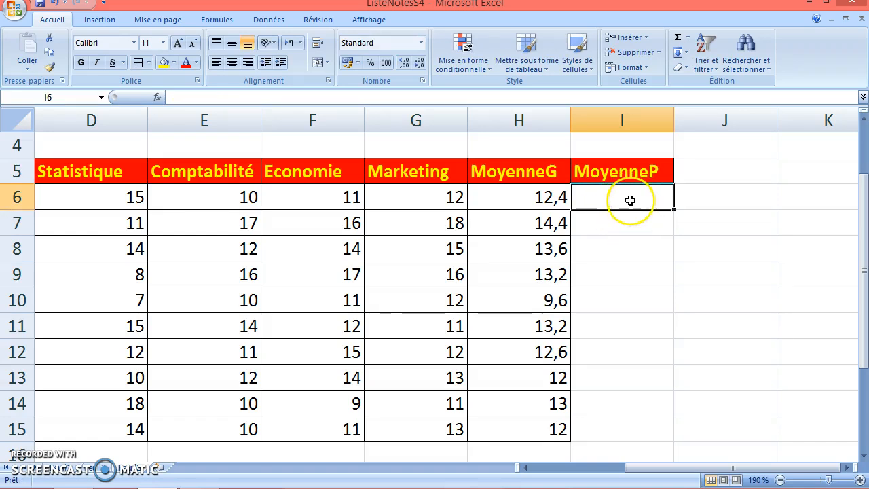
Apply borders to all cells of the MoyenneP column, I5:I15.
click(631, 172)
drag(630, 171, 641, 430)
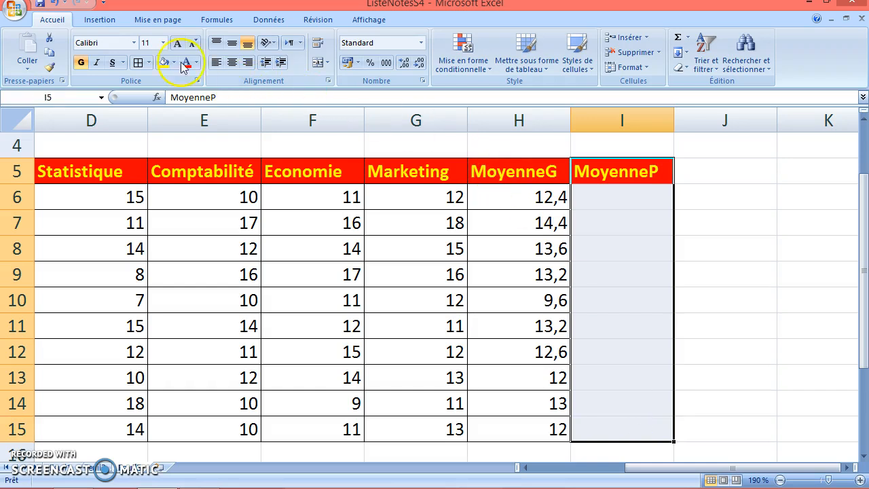
click(140, 63)
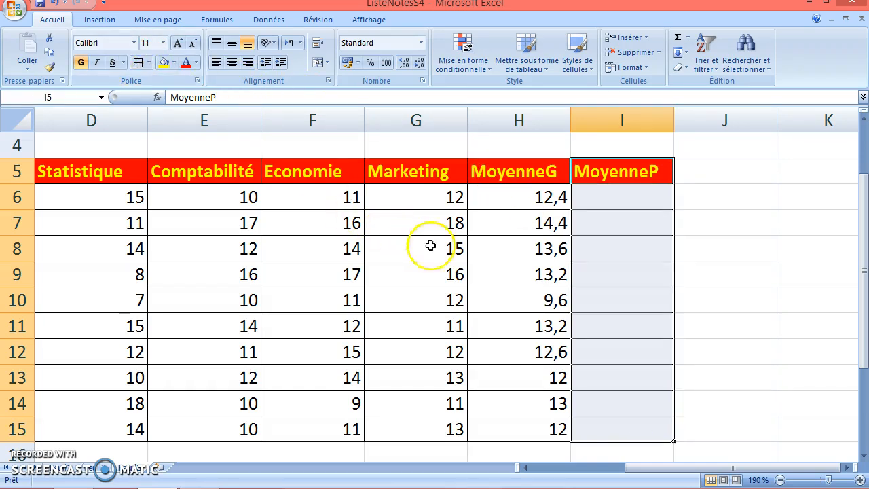
click(591, 288)
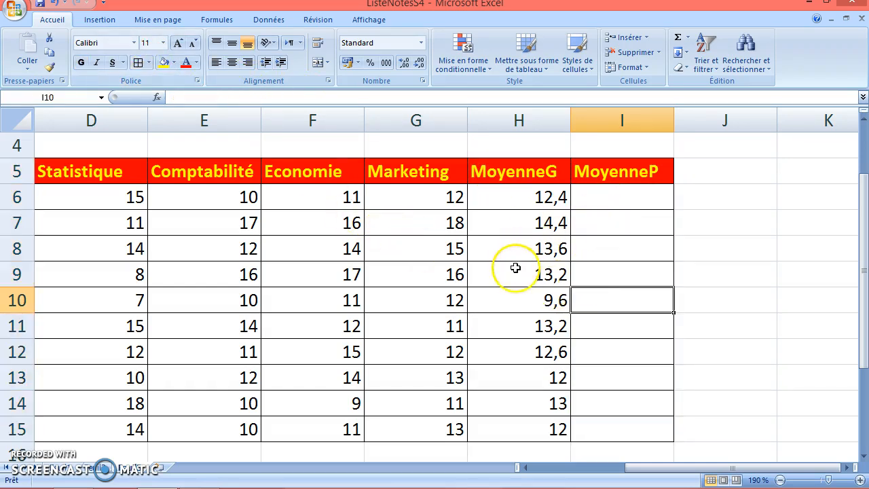
Begin the weighted average formula in I6 with the Mathématiques grade times its coefficient, =(C6*B18.
scroll(515, 268, down, 1)
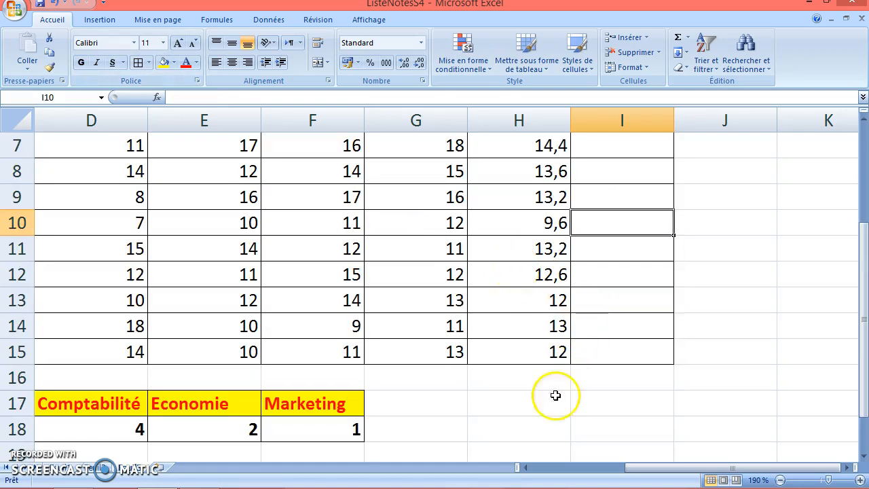
drag(637, 469, 588, 467)
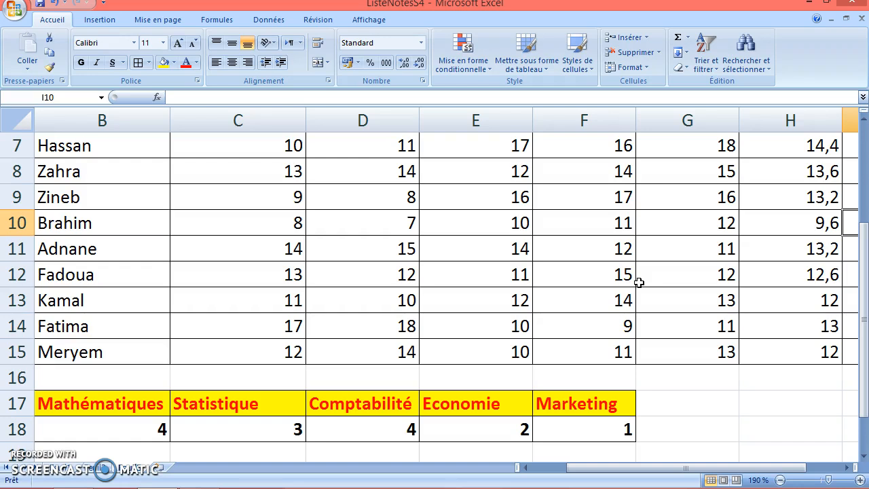
click(848, 467)
click(847, 467)
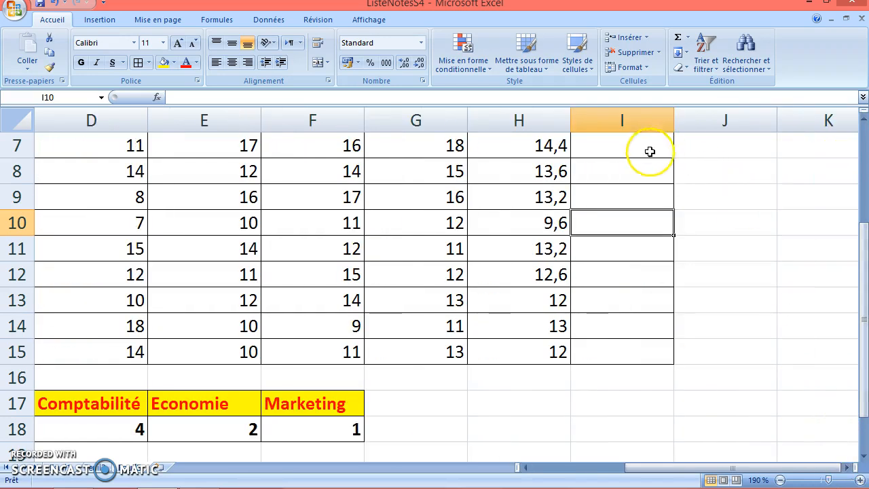
click(864, 117)
click(864, 117)
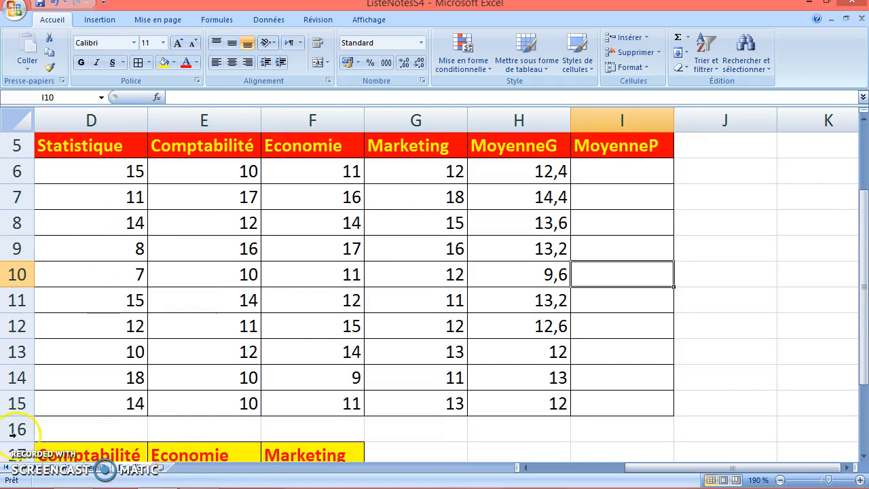
click(613, 174)
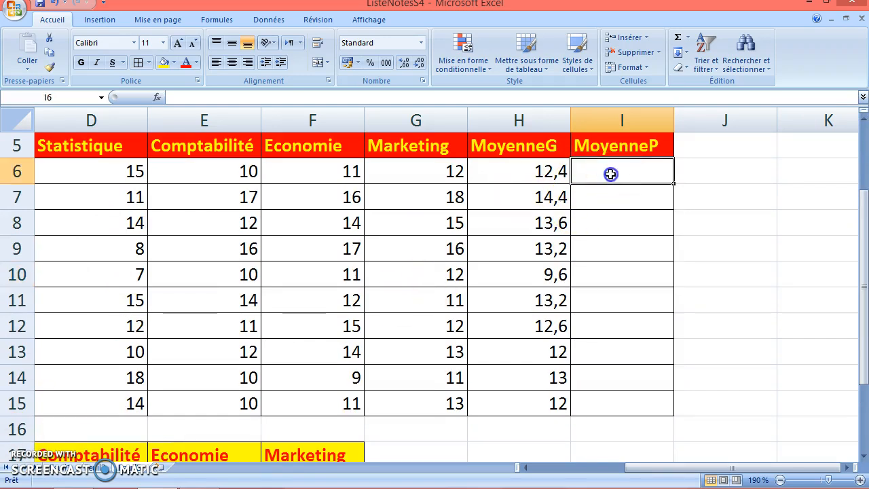
text(=)
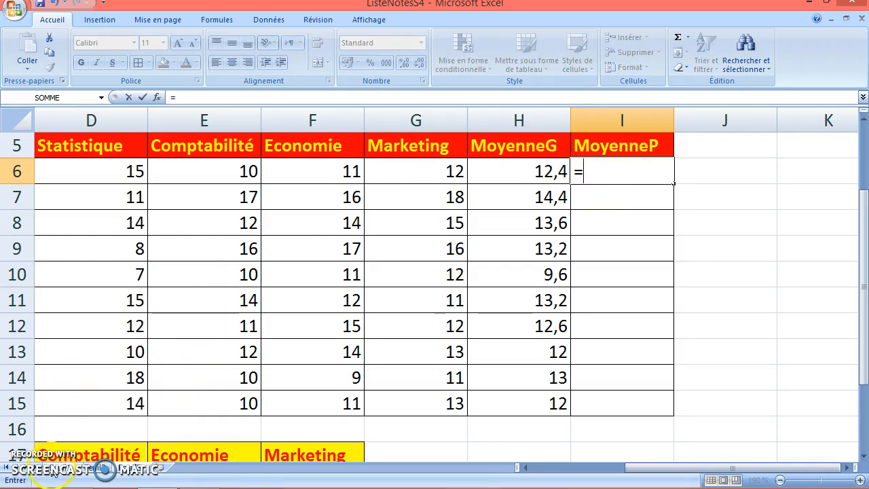
key(BackSpace)
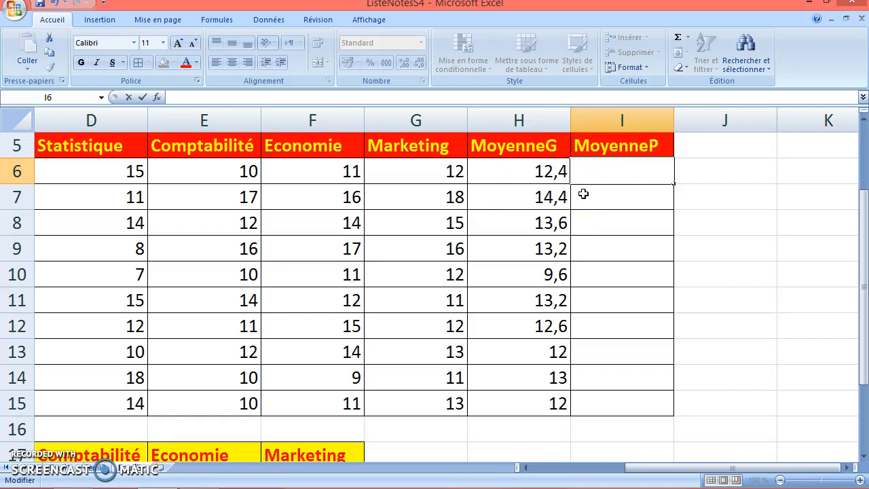
text(=)
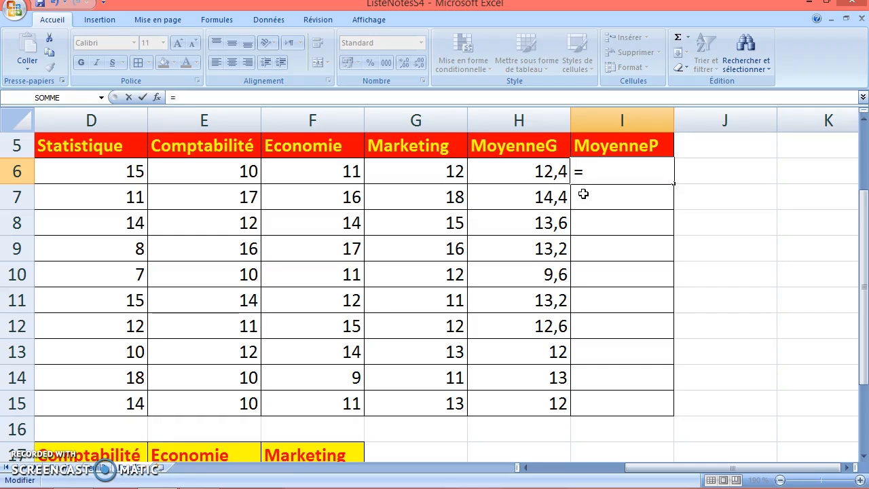
text(()
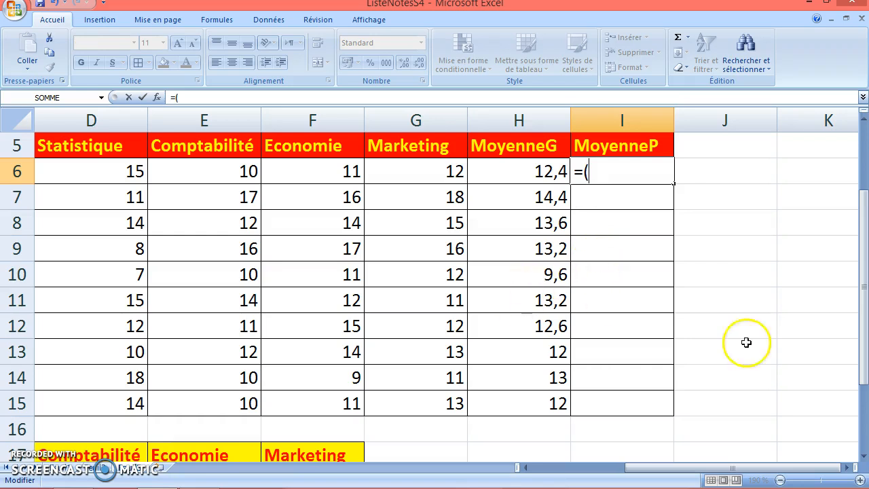
drag(652, 471, 635, 469)
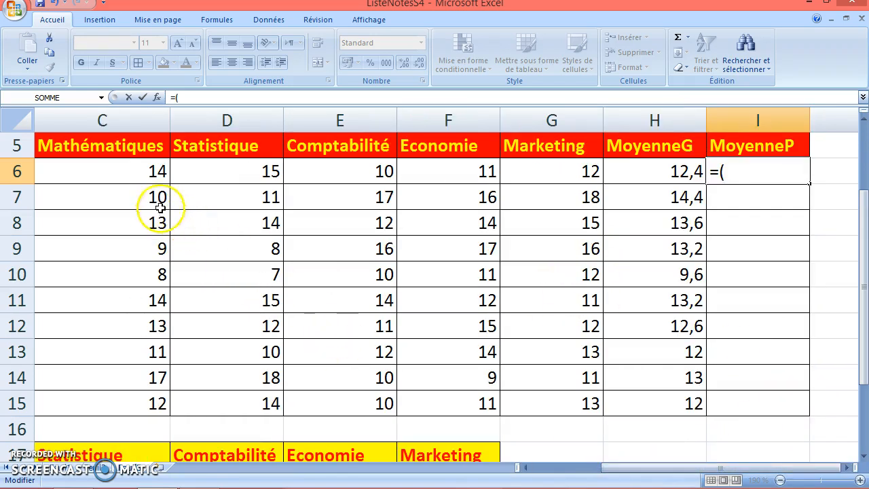
click(127, 173)
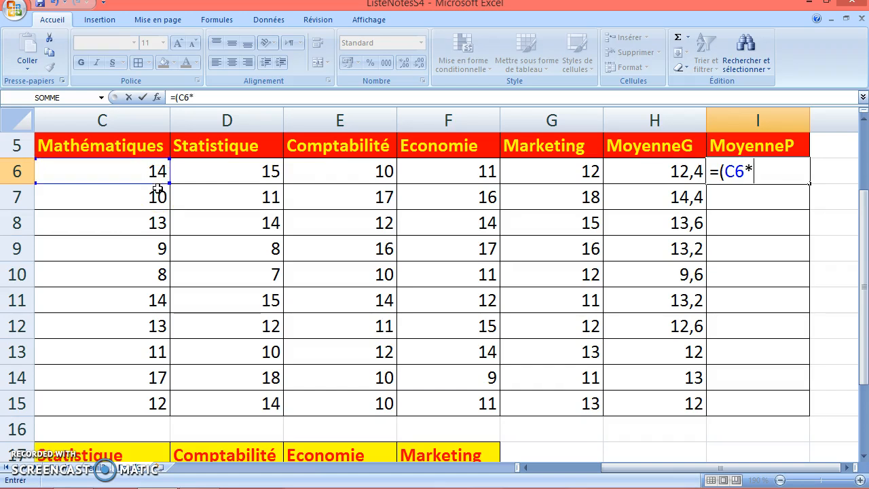
drag(745, 469, 714, 468)
drag(863, 456, 862, 456)
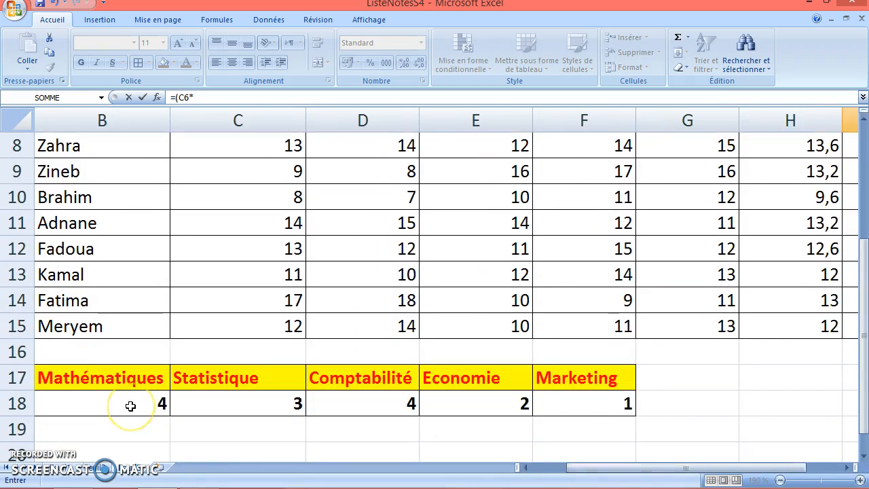
click(120, 404)
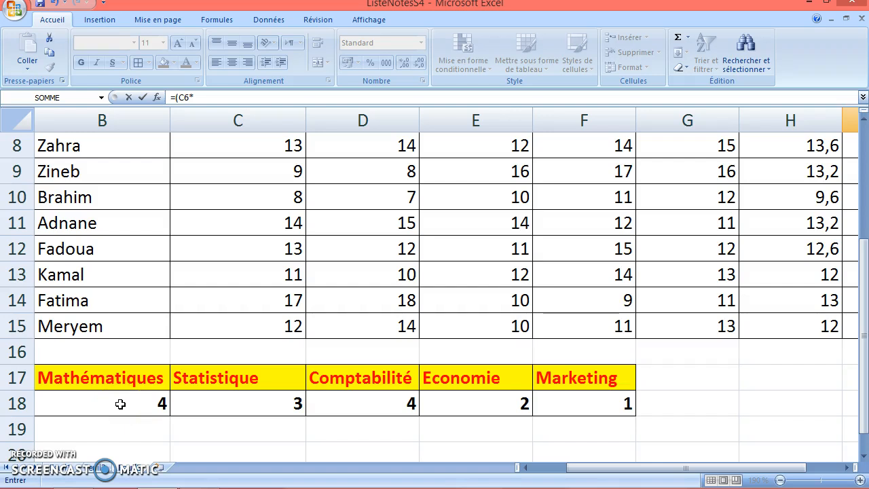
click(120, 405)
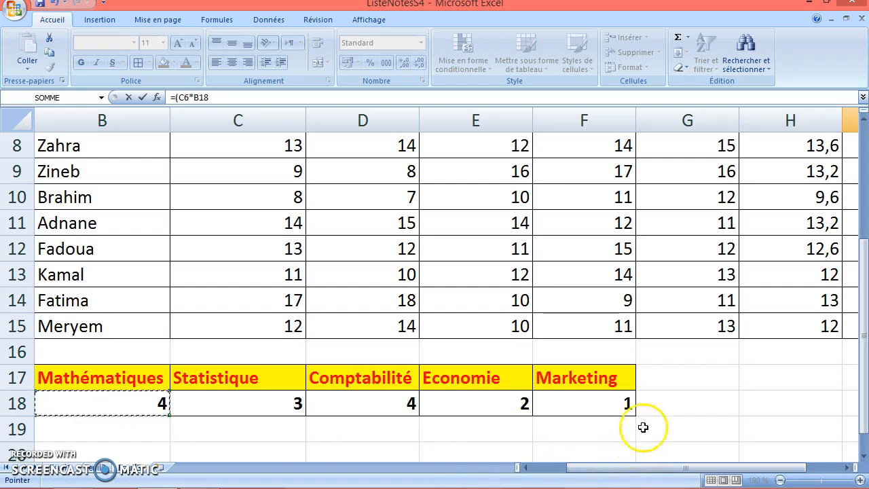
Extend the I6 formula by adding the Statistique grade times its coefficient, +D6*C18.
scroll(860, 190, up, 1)
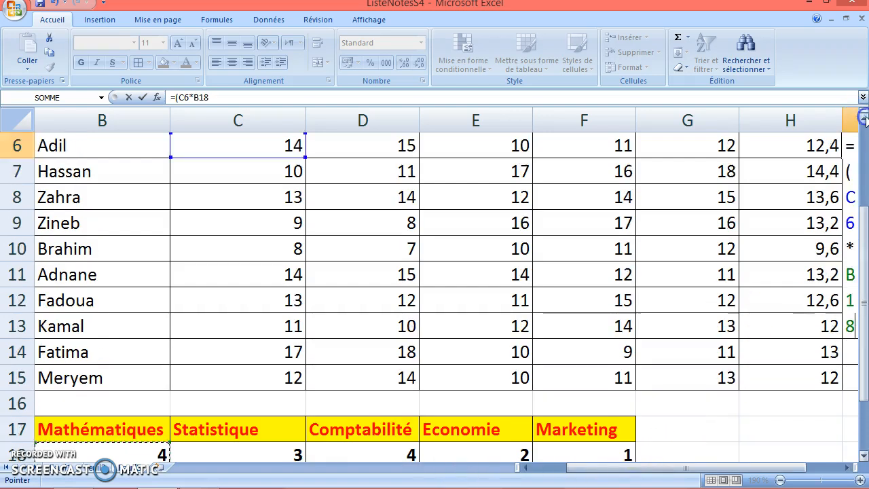
click(847, 468)
click(847, 467)
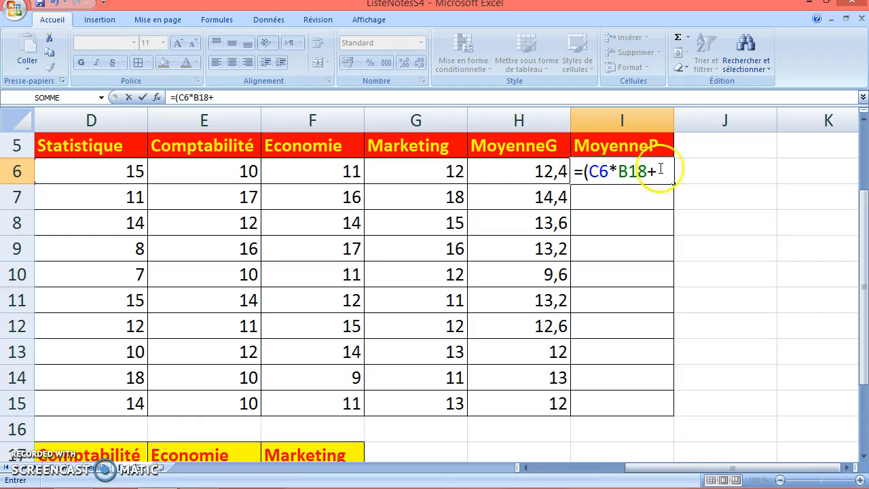
click(99, 171)
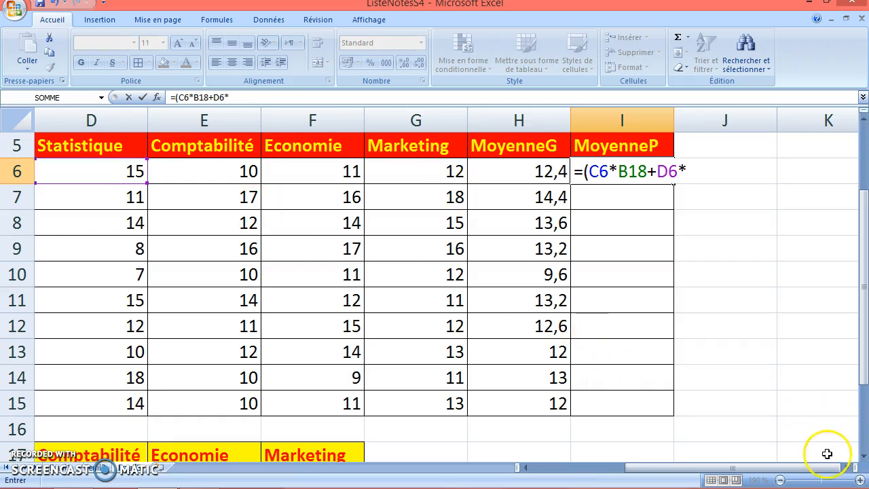
drag(766, 468, 743, 469)
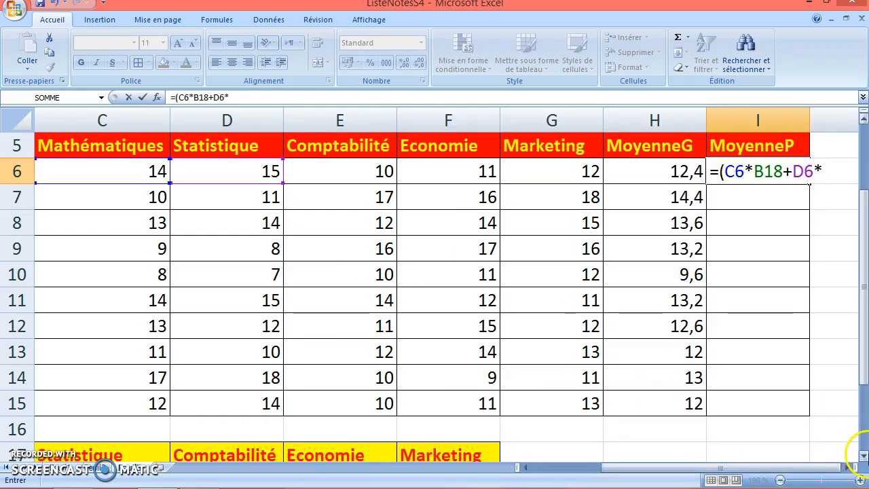
click(865, 456)
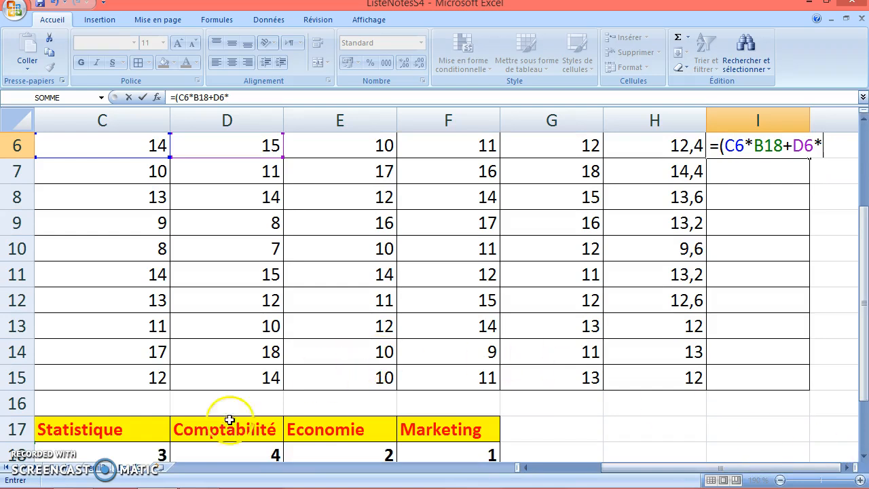
click(146, 449)
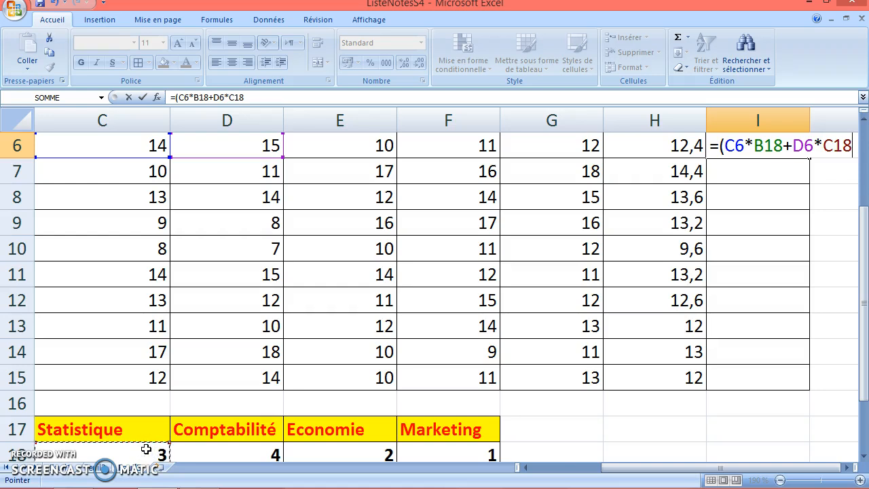
Extend the I6 formula by adding the Comptabilité grade times its coefficient, +E6*D18.
text(+)
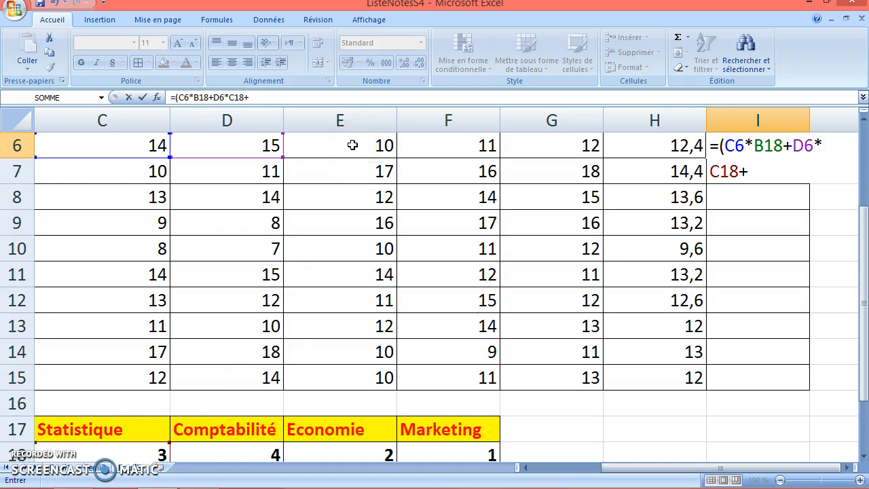
click(864, 119)
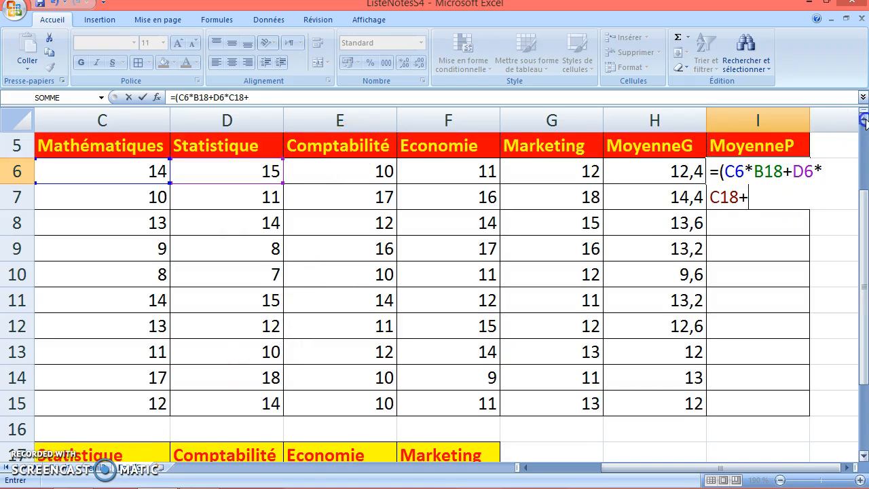
click(365, 174)
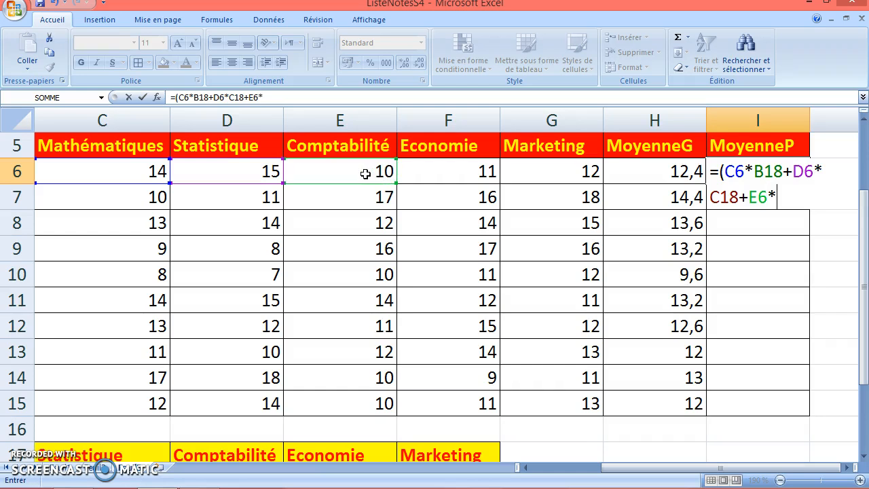
click(863, 459)
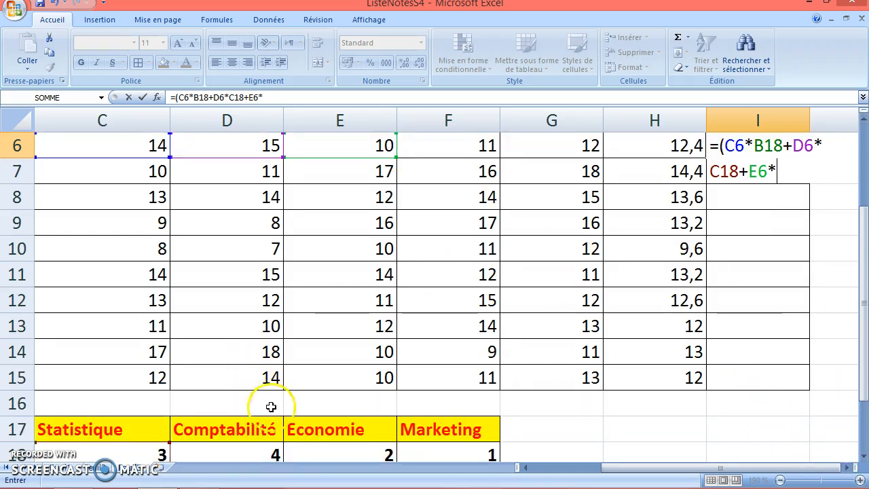
click(256, 454)
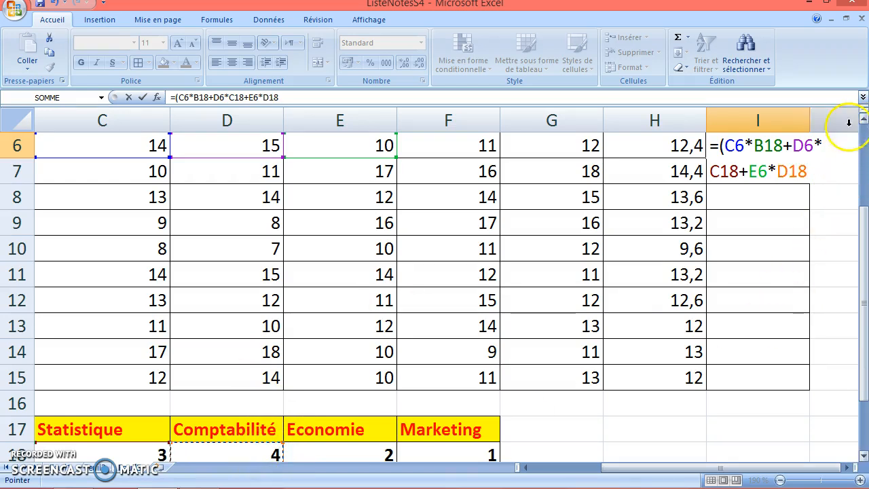
Extend the I6 formula by adding the Economie grade times its coefficient, +F6*E18.
text(+)
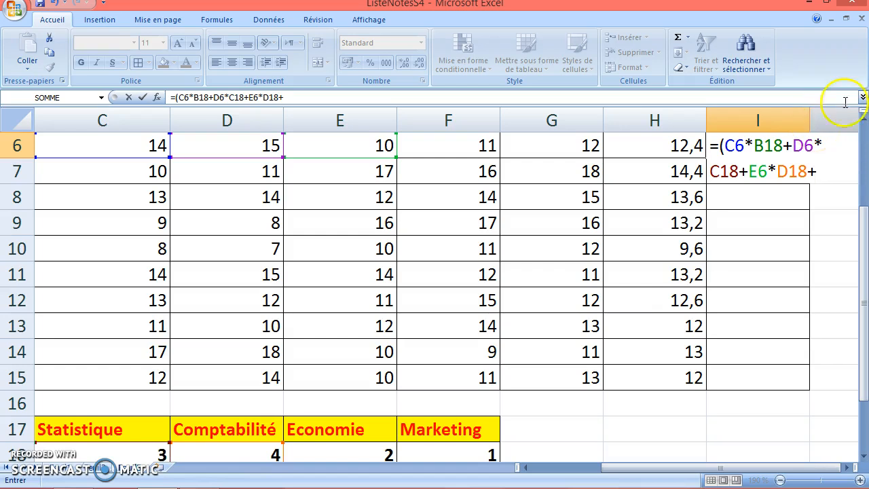
click(863, 114)
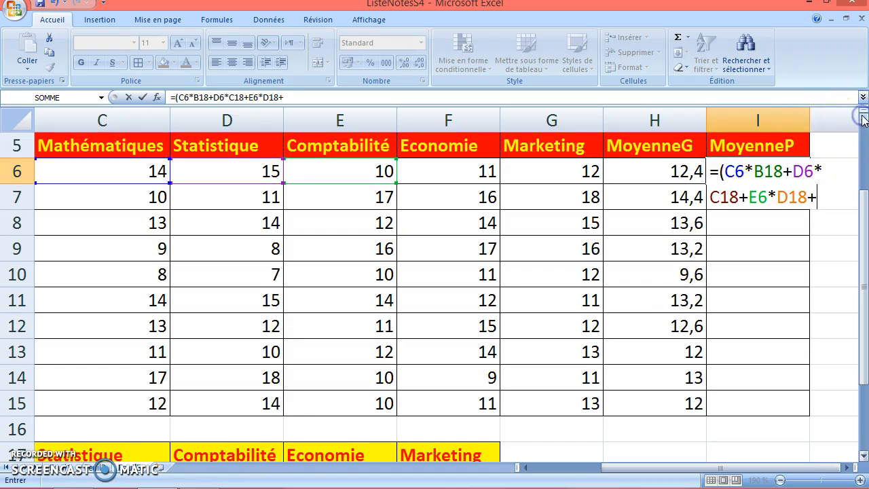
click(470, 176)
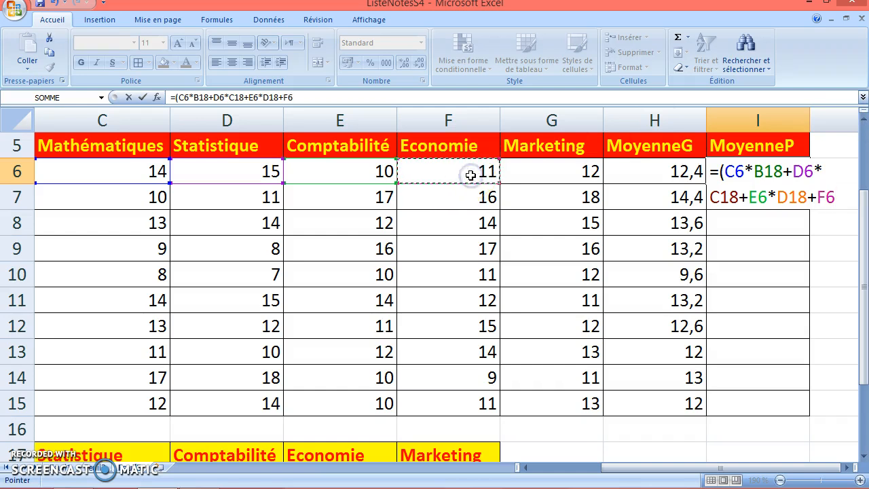
text(*)
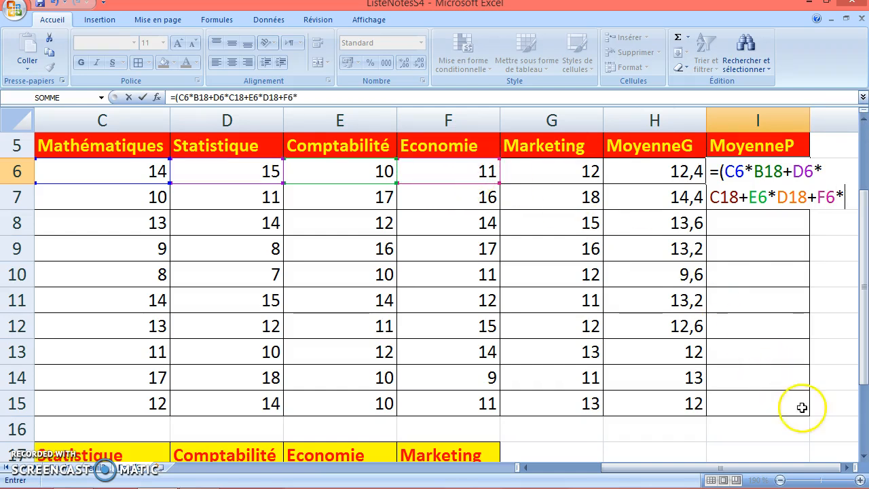
scroll(851, 449, down, 3)
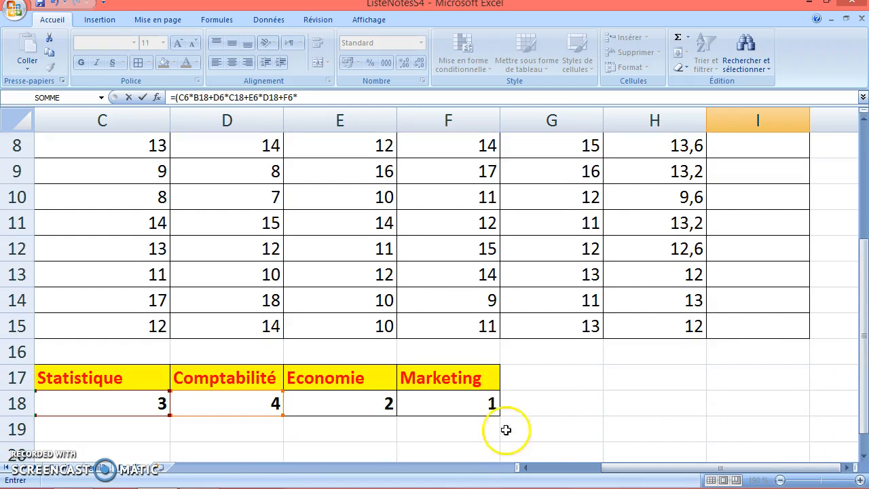
click(365, 404)
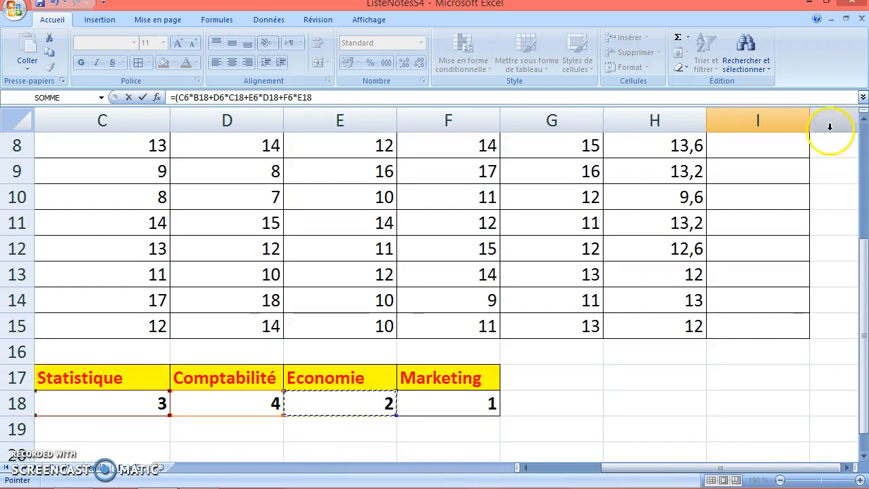
Add the Marketing grade times its coefficient, +G6*F18, to the I6 formula, then close the numerator and open the divisor with )/(.
click(864, 119)
click(864, 118)
click(864, 119)
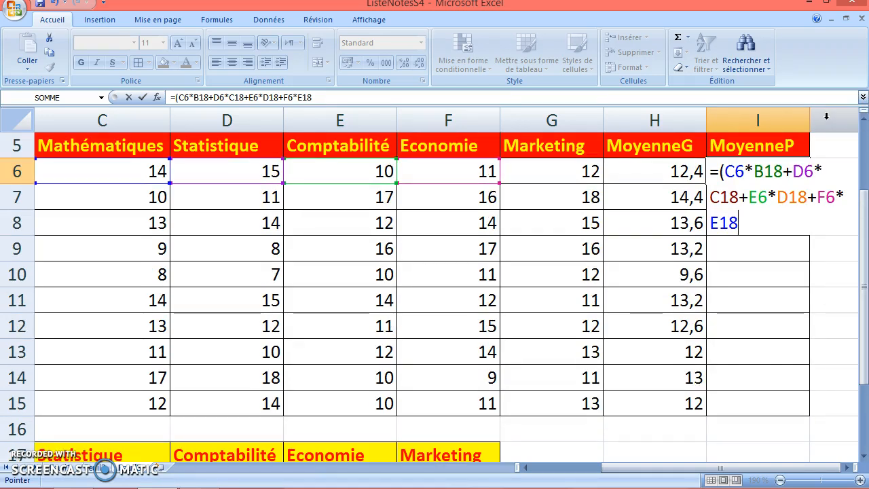
click(567, 171)
text(*)
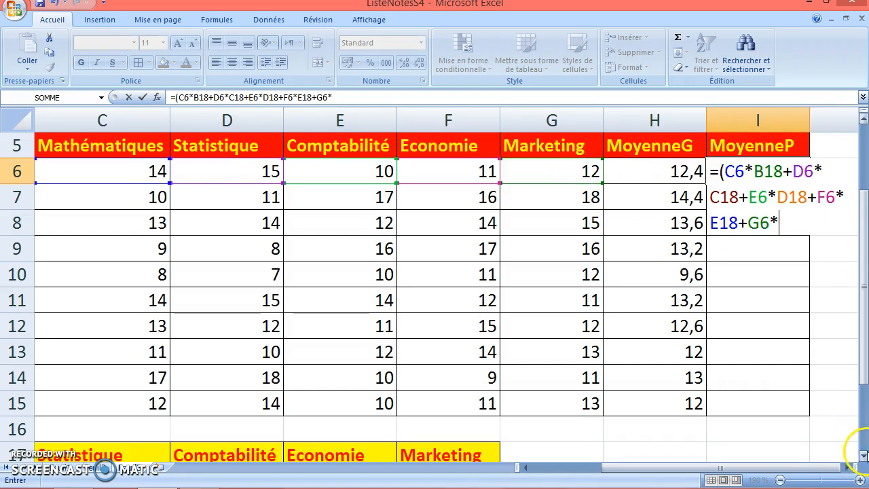
scroll(855, 438, down, 2)
click(462, 433)
click(864, 118)
click(863, 118)
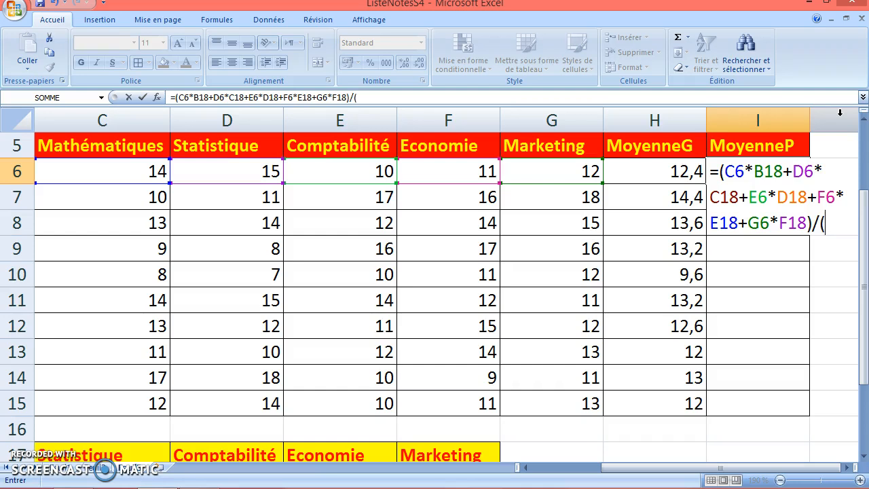
Start the divisor of the I6 formula with the Mathématiques and Statistique coefficients, B18+C18.
click(864, 456)
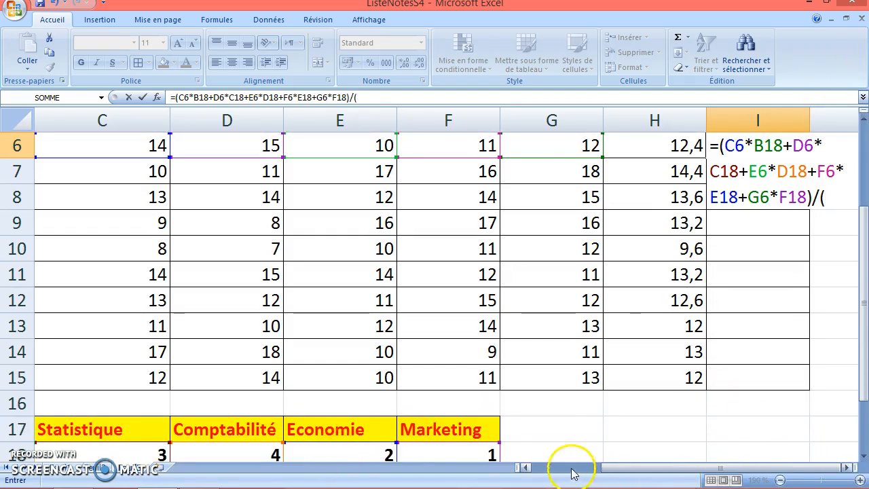
click(525, 468)
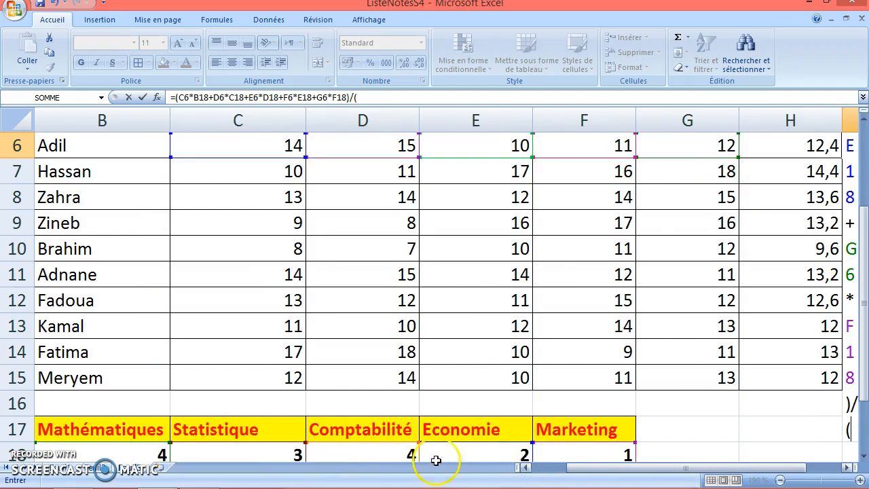
click(130, 453)
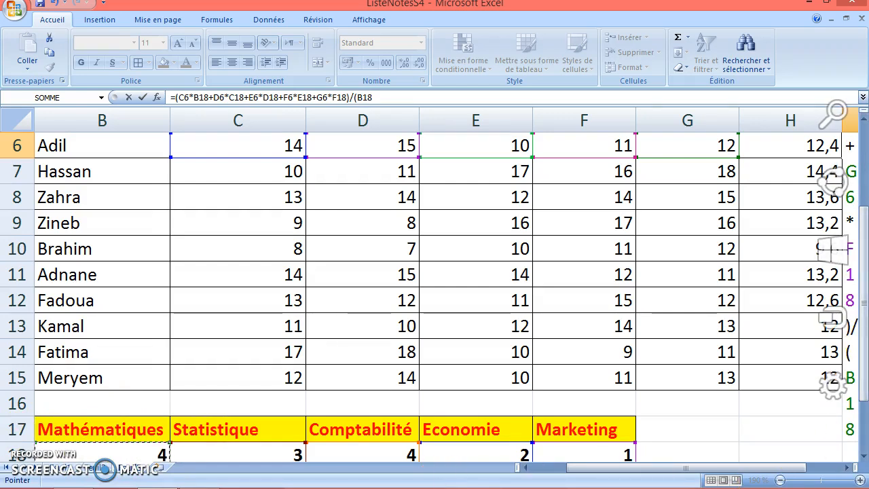
click(847, 468)
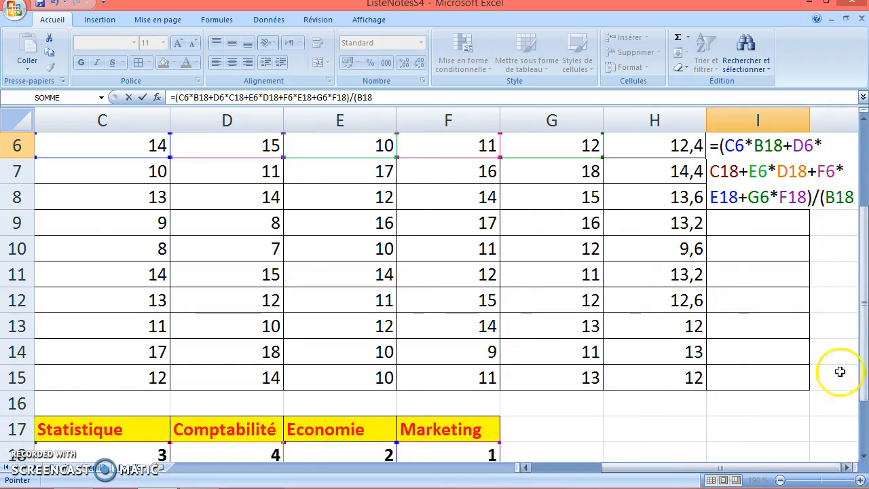
text(+)
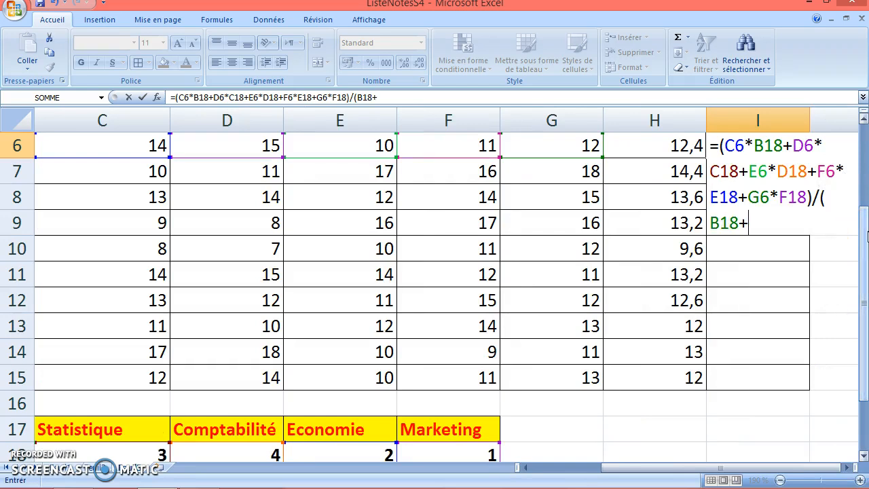
click(136, 455)
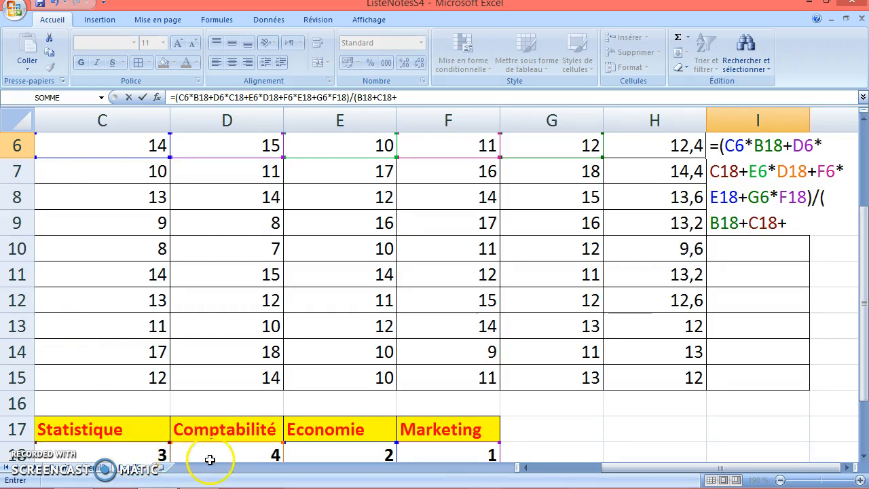
Complete the divisor with the Comptabilité, Economie and Marketing coefficients, +D18+E18+F18), and commit the I6 formula.
click(238, 456)
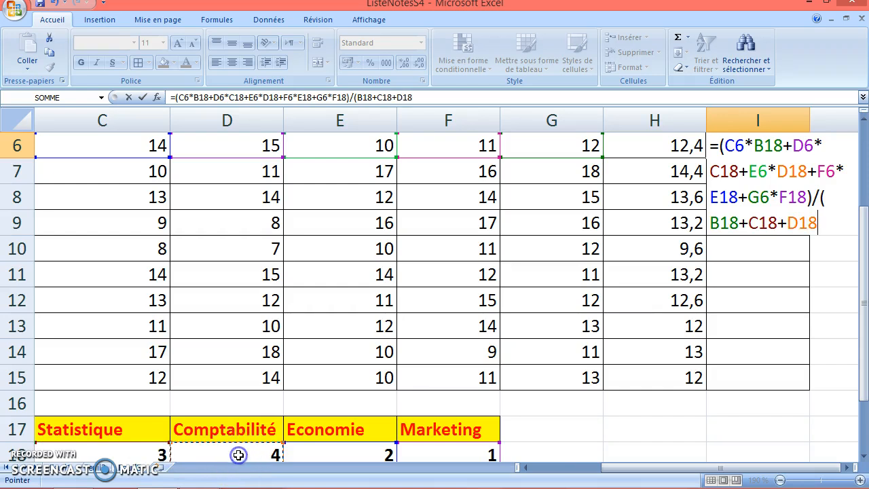
text(+)
click(354, 452)
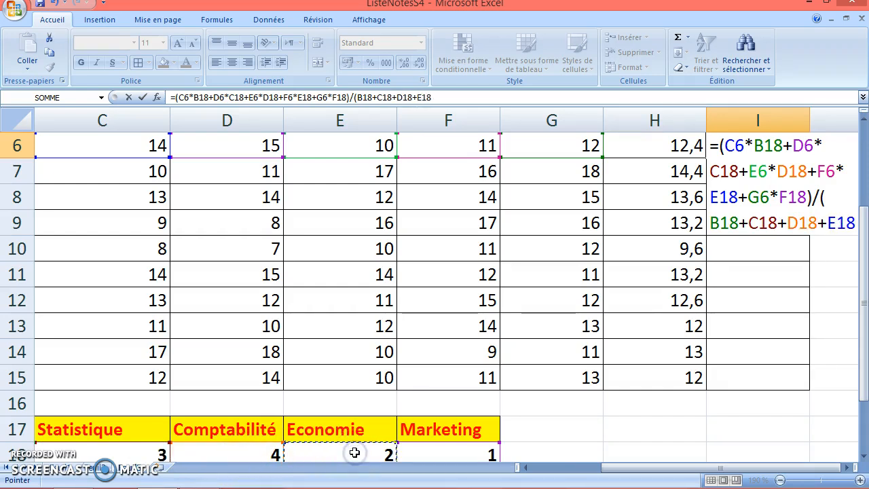
text(+)
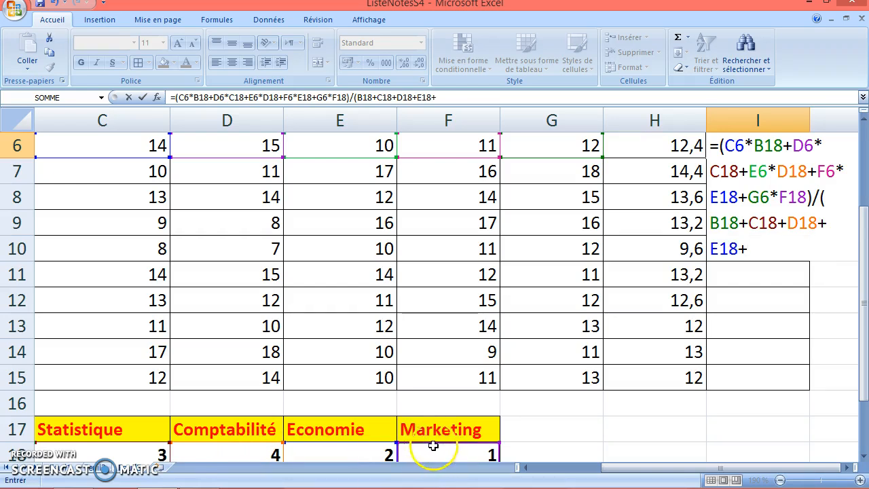
click(451, 453)
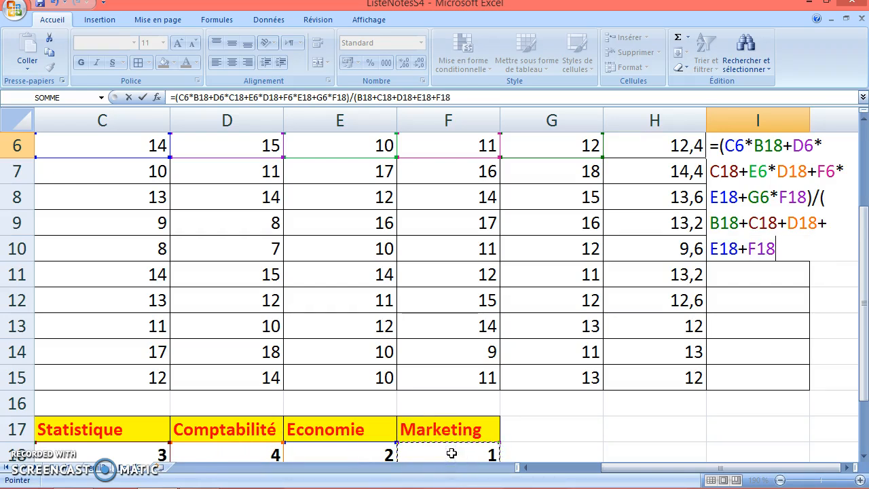
text())
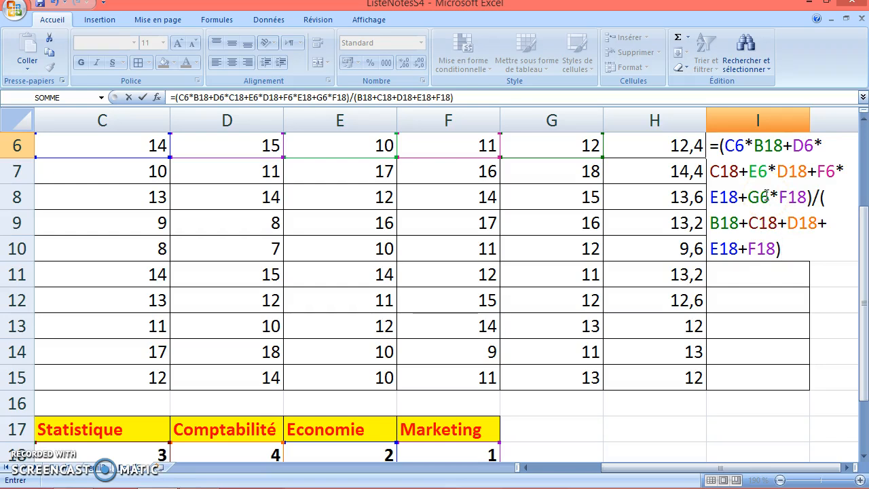
key(Return)
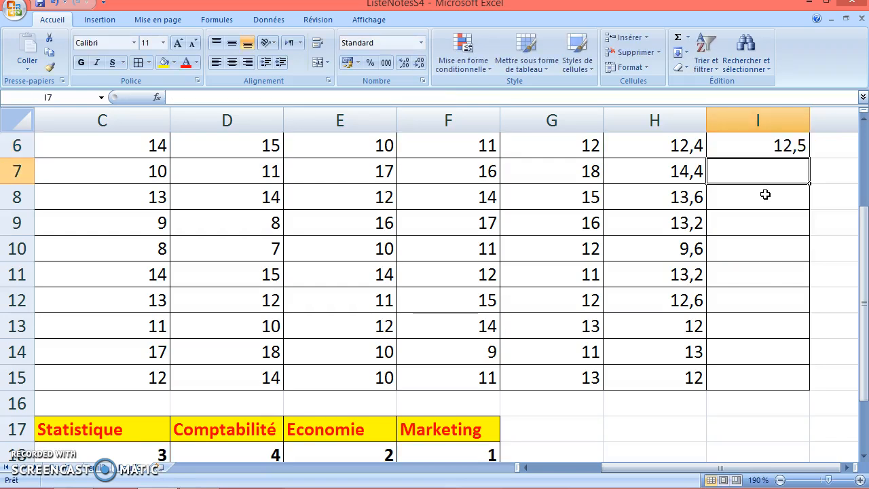
Fill the weighted average formula from I6 down the MoyenneP column through I15.
click(751, 146)
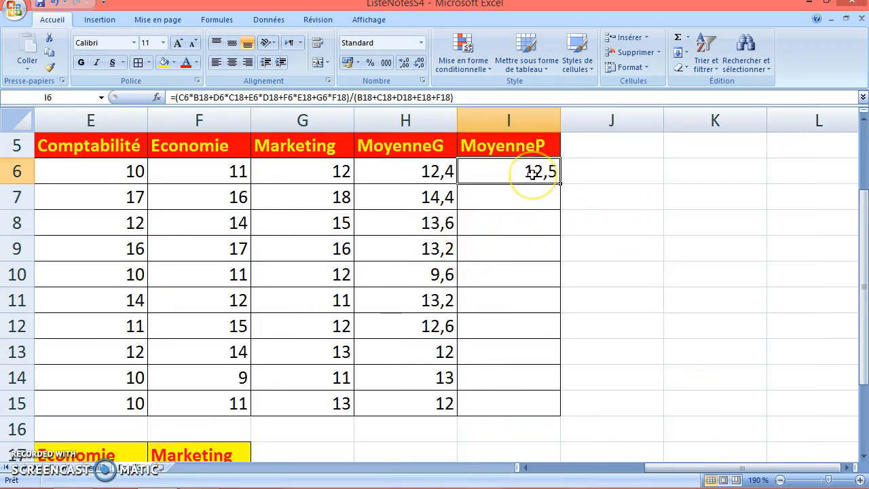
click(417, 174)
click(524, 173)
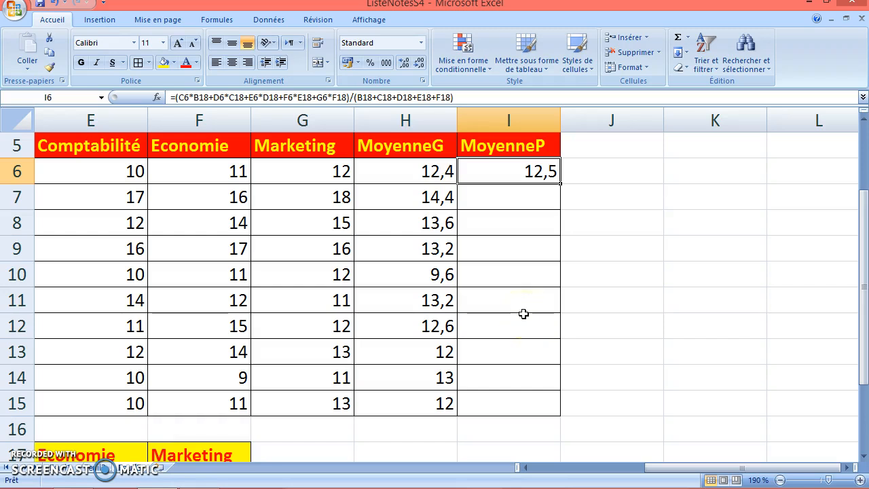
mouse_move(557, 189)
mouse_down()
mouse_move(574, 184)
mouse_move(550, 182)
mouse_move(563, 185)
mouse_up()
drag(562, 184, 561, 415)
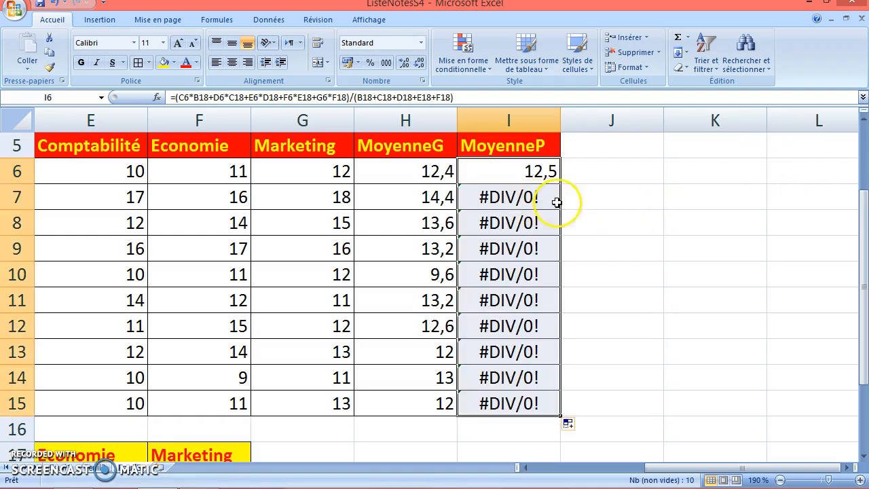
Examine the coefficient cell references in the formulas copied to I7:I15 and compare them with the original formula in I6.
click(594, 198)
click(525, 199)
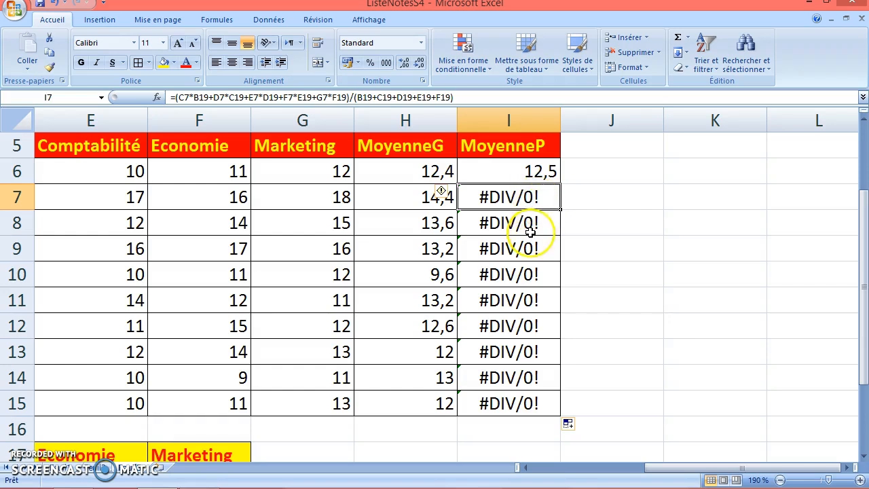
click(534, 227)
click(526, 251)
click(520, 275)
click(518, 300)
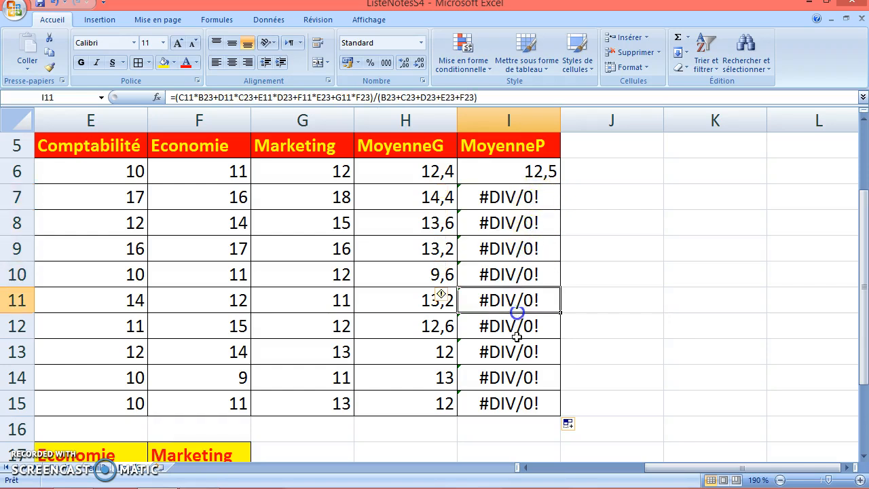
click(522, 328)
click(520, 353)
click(522, 379)
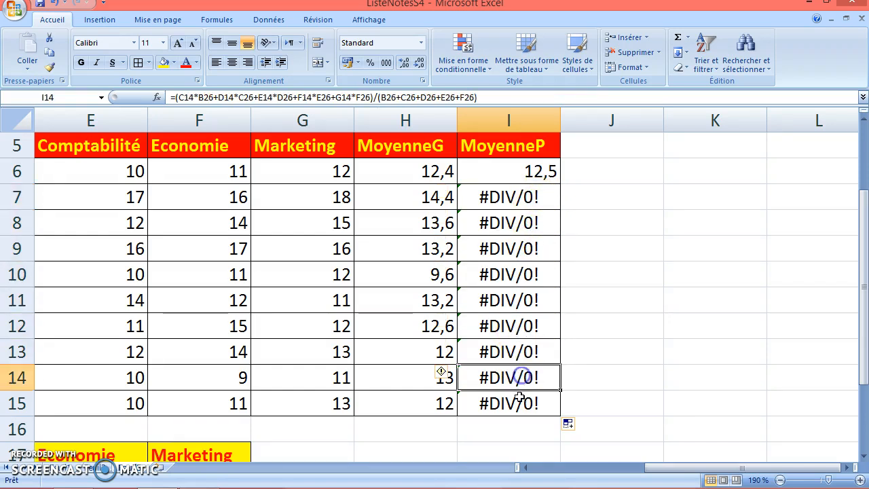
click(516, 404)
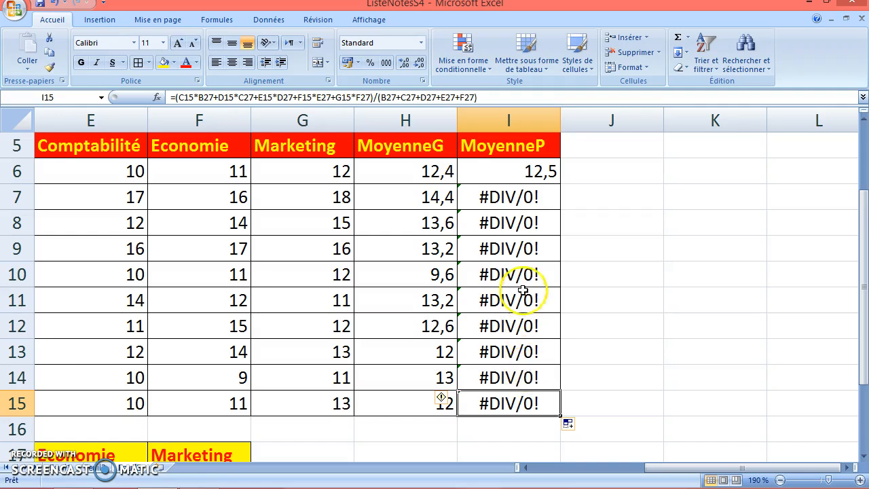
double_click(535, 172)
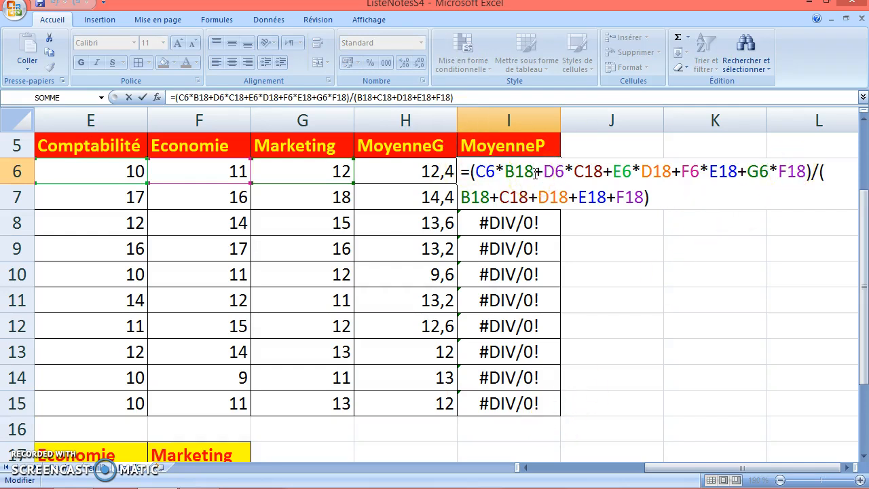
key(Return)
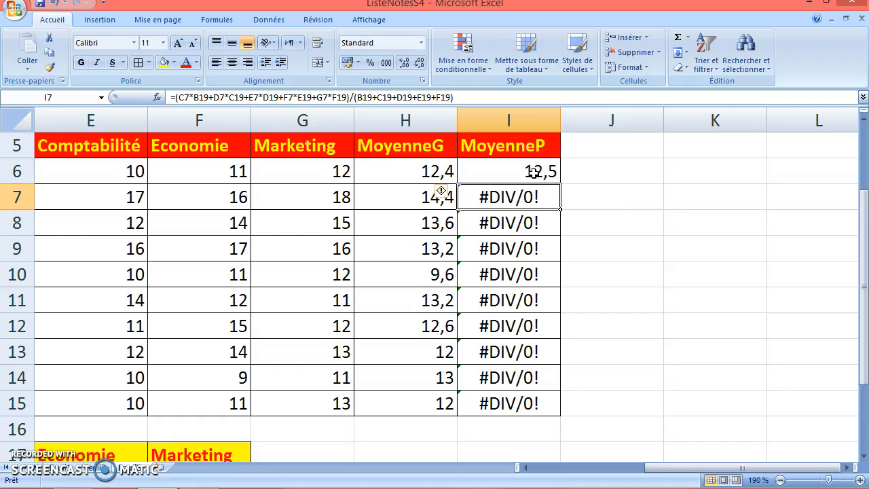
Examine which cells the formula in I7 references by comparing its highlighted grades and coefficients with the coefficients table.
double_click(516, 197)
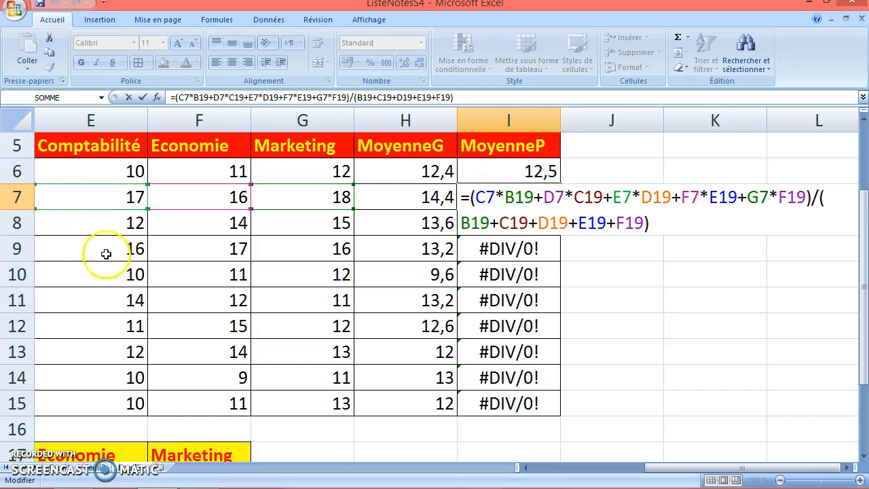
click(522, 468)
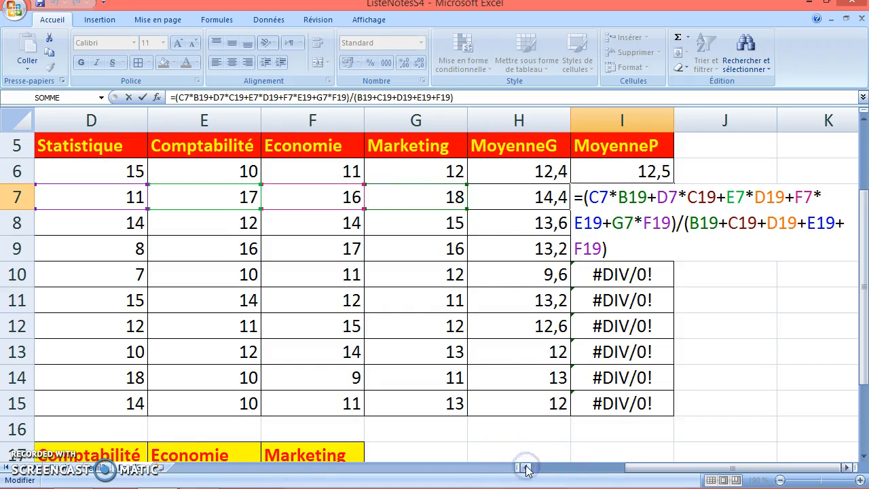
click(523, 468)
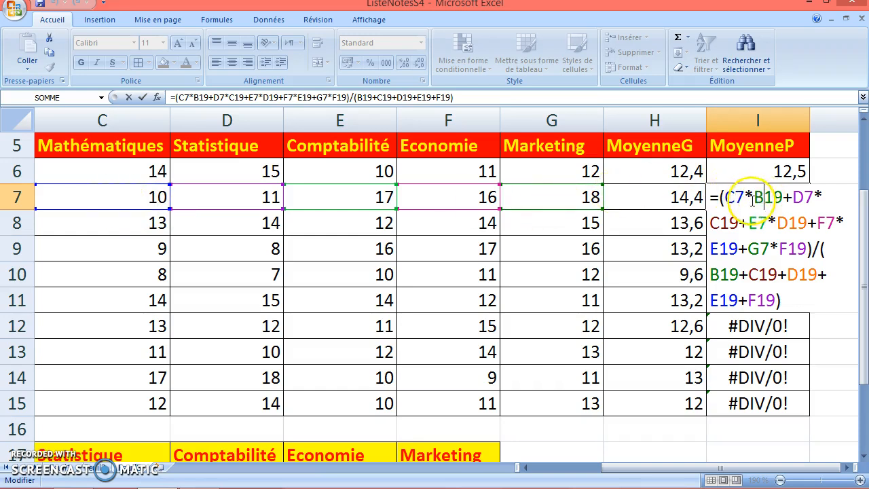
click(864, 456)
click(864, 456)
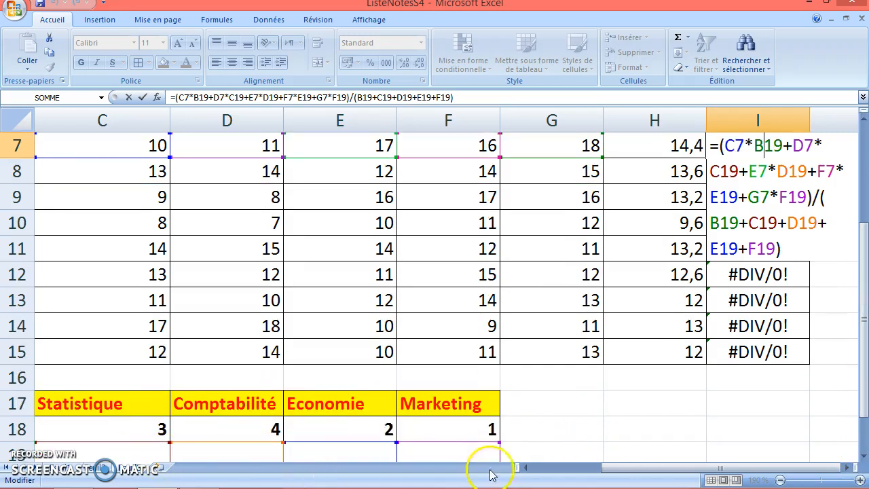
click(525, 468)
click(525, 468)
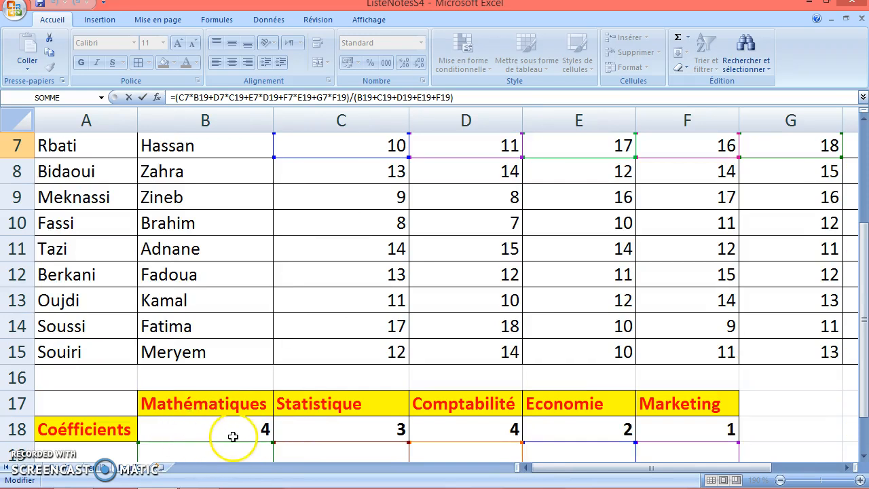
click(864, 118)
click(864, 119)
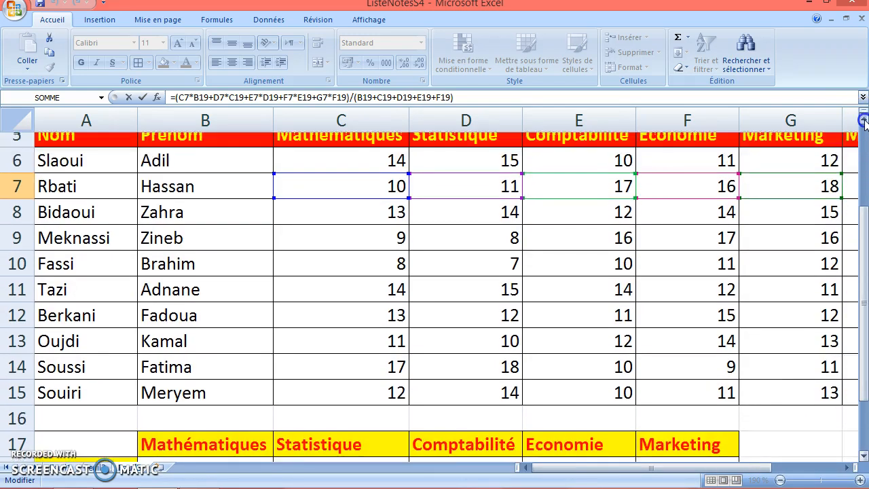
click(863, 119)
click(864, 119)
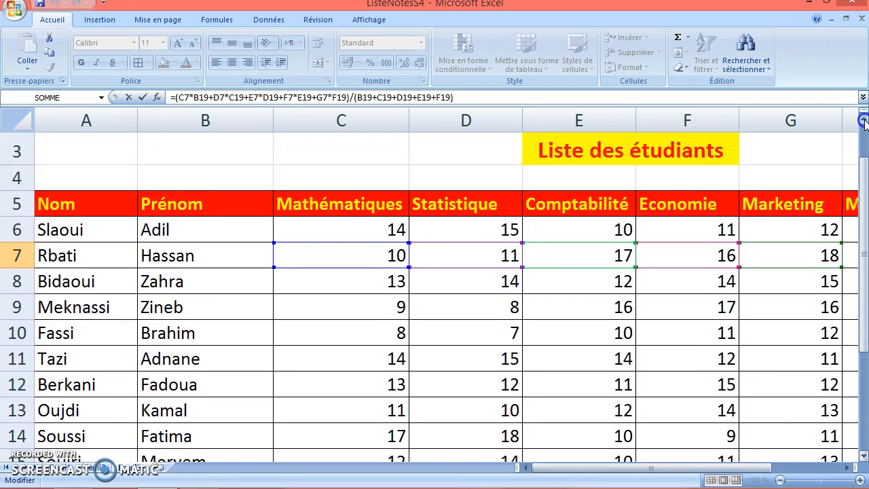
click(850, 468)
click(850, 468)
click(850, 468)
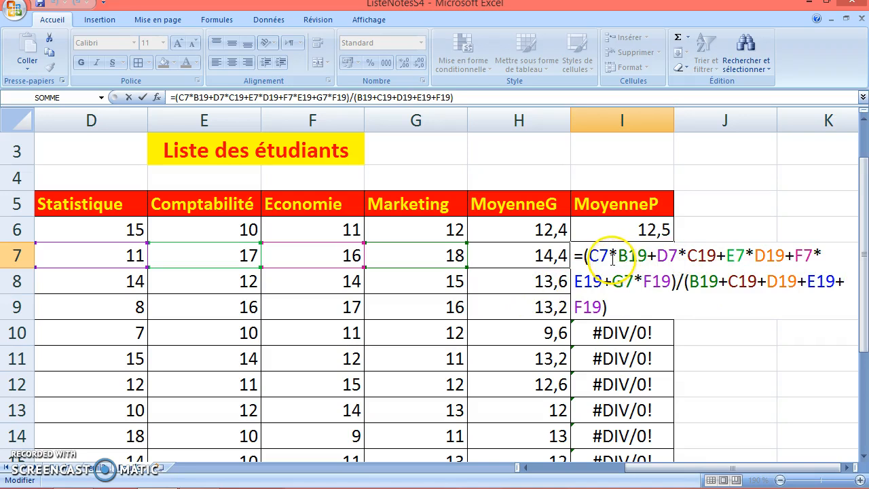
key(Return)
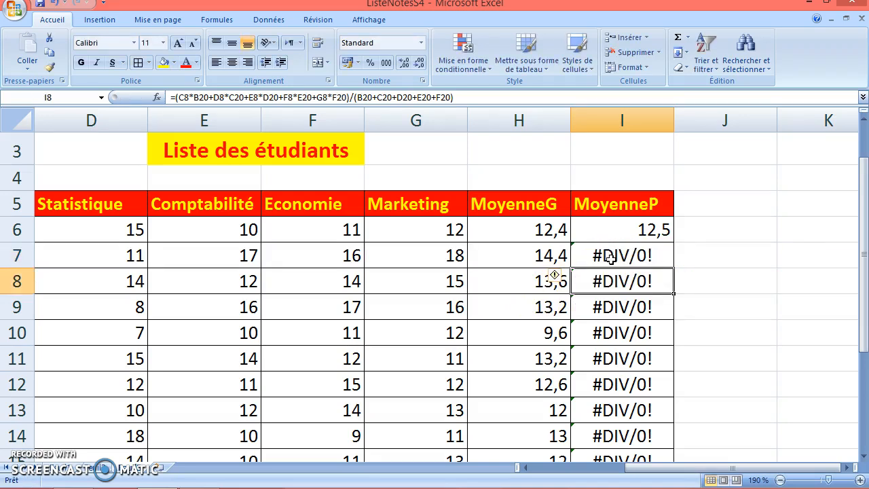
Refill the weighted average formula from I6 down the MoyenneP column through I15.
click(608, 228)
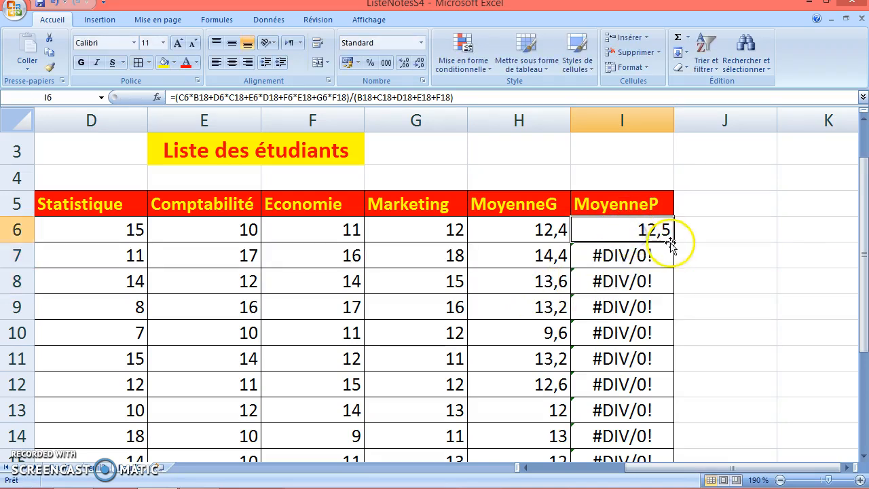
drag(676, 241, 669, 417)
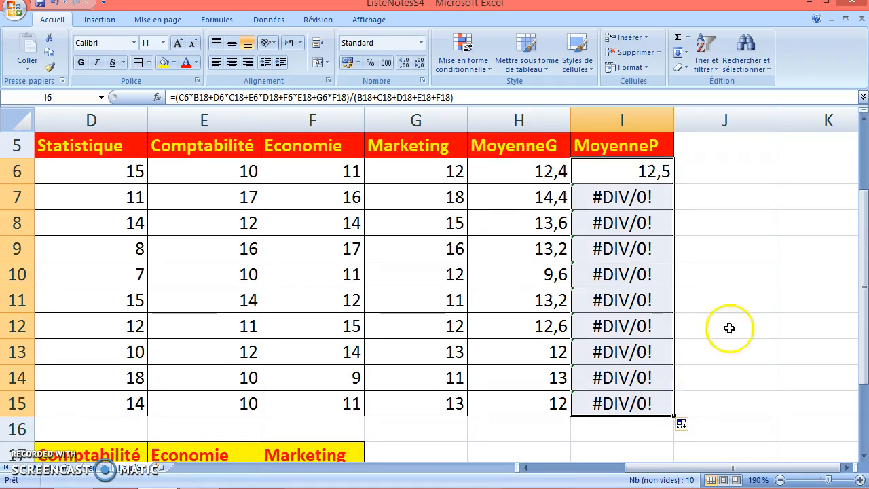
click(604, 197)
click(606, 172)
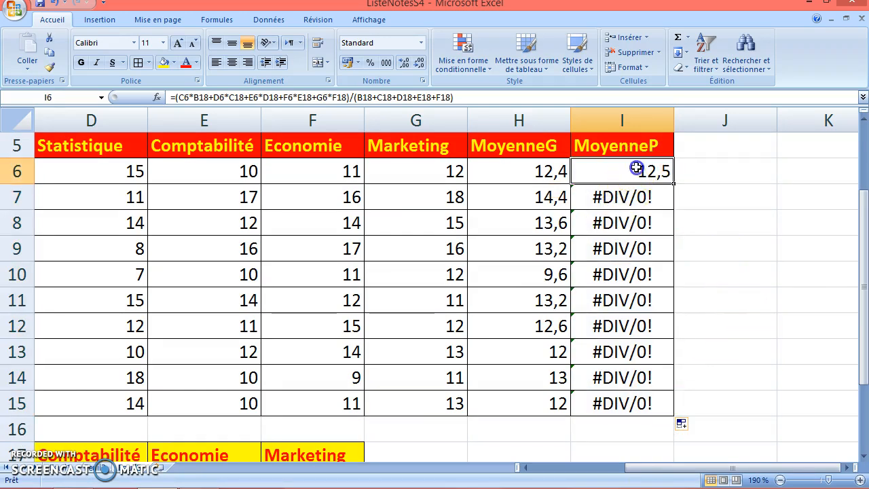
Compare the coefficient row references in the I6 formula with the shifted ones in the I7 formula, in both numerator and divisor.
double_click(607, 172)
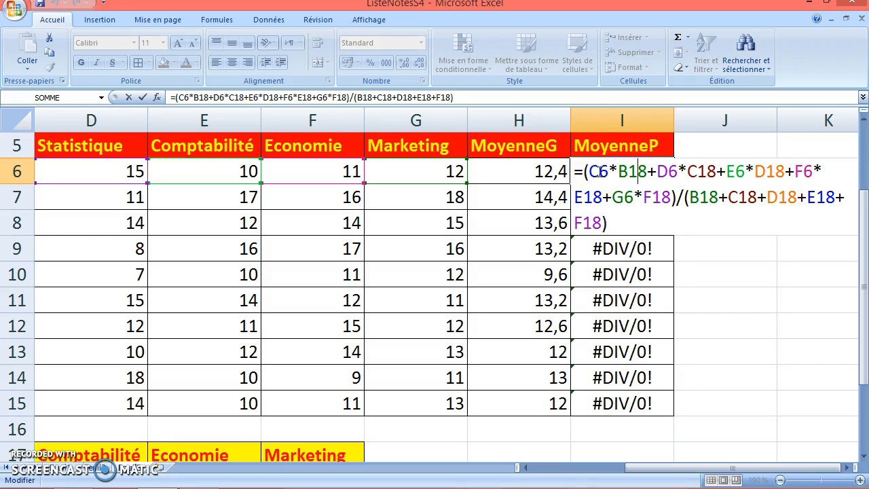
click(647, 168)
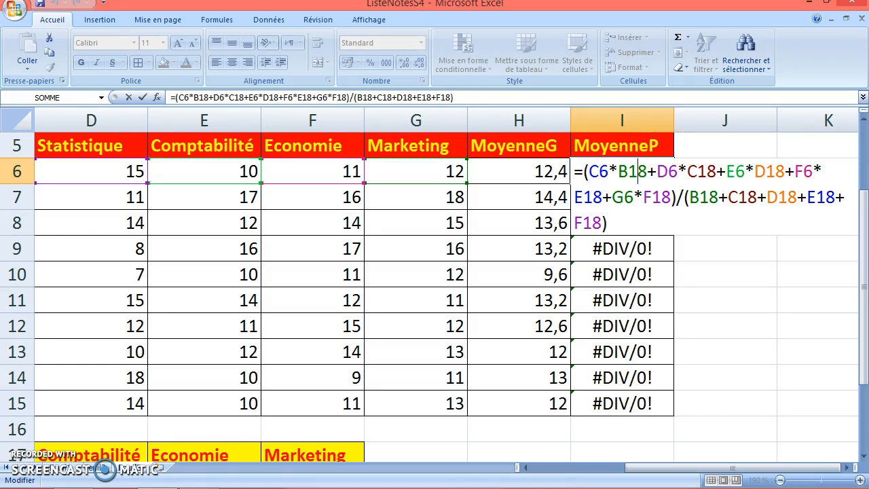
key(Return)
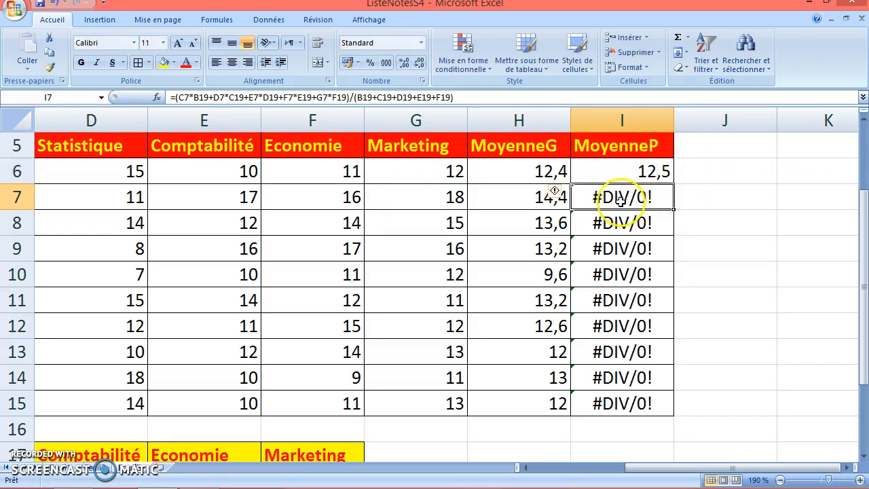
double_click(621, 200)
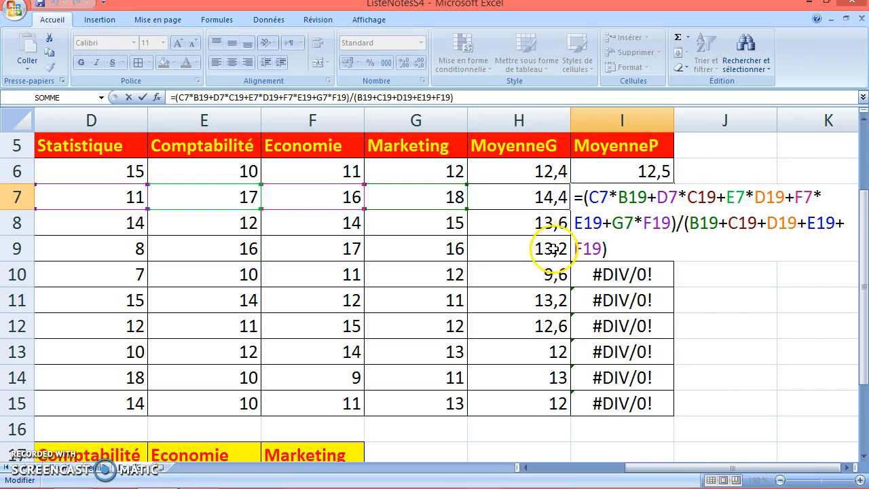
click(616, 197)
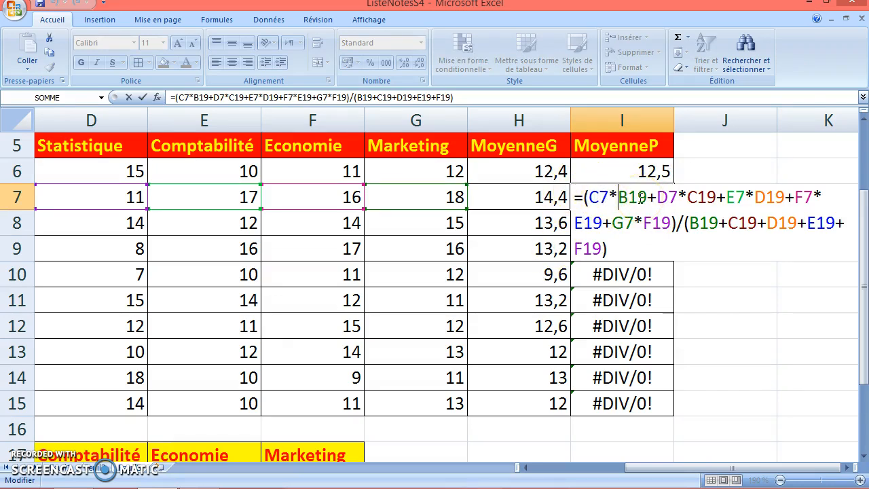
click(629, 198)
double_click(637, 198)
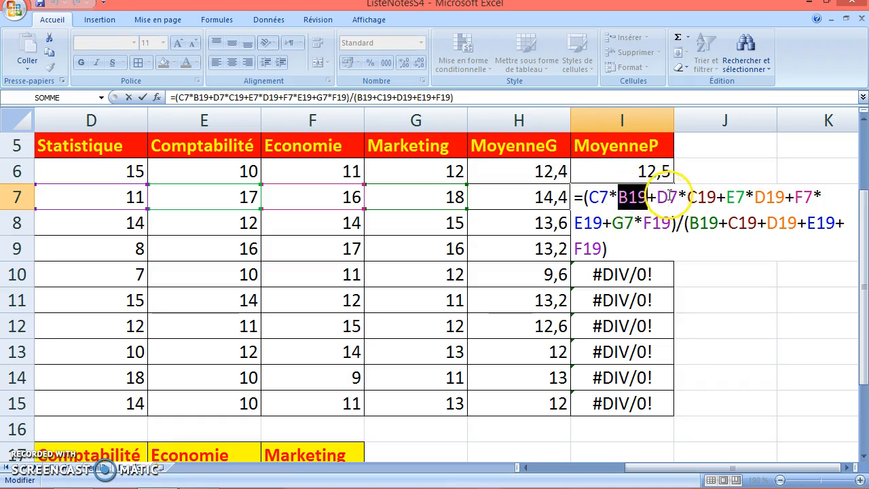
double_click(705, 197)
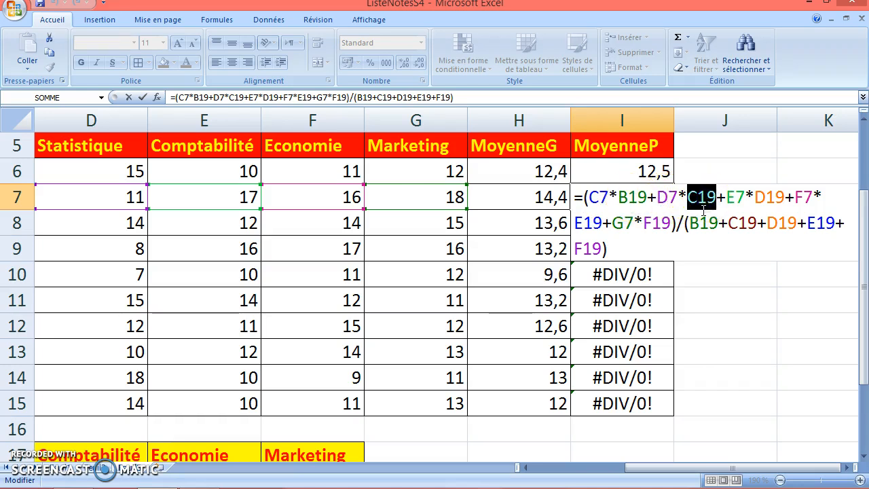
double_click(768, 197)
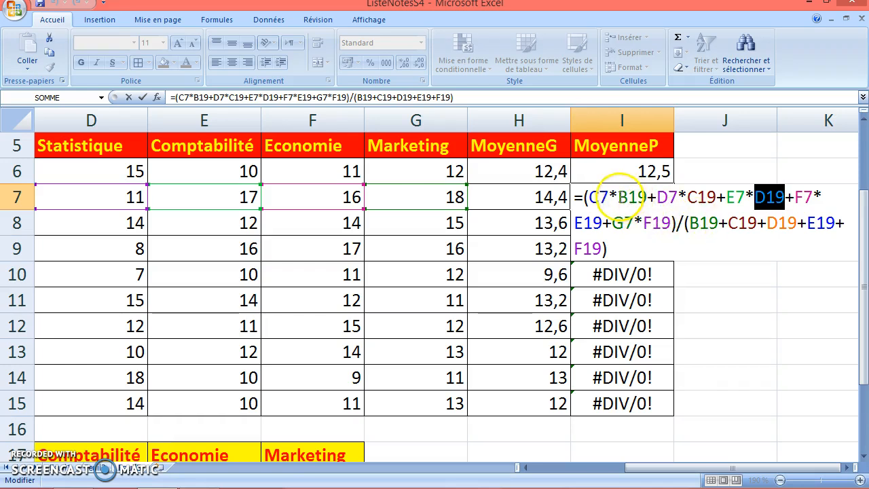
click(618, 197)
double_click(619, 197)
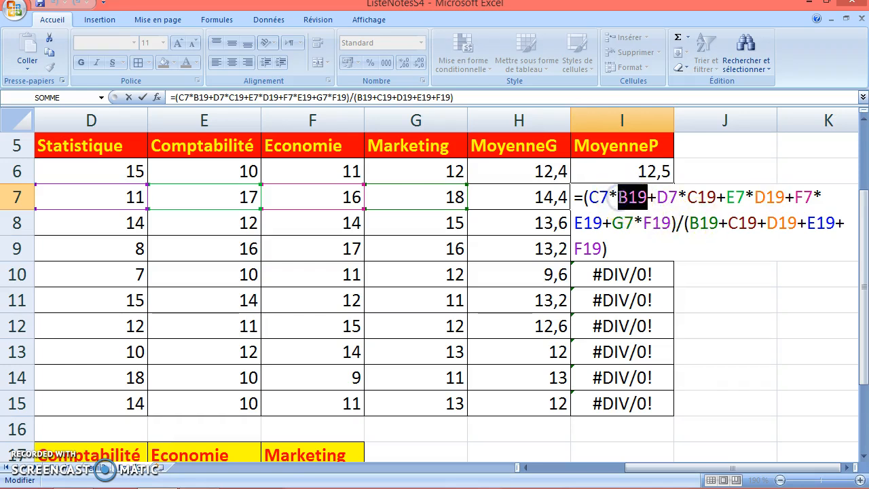
double_click(696, 197)
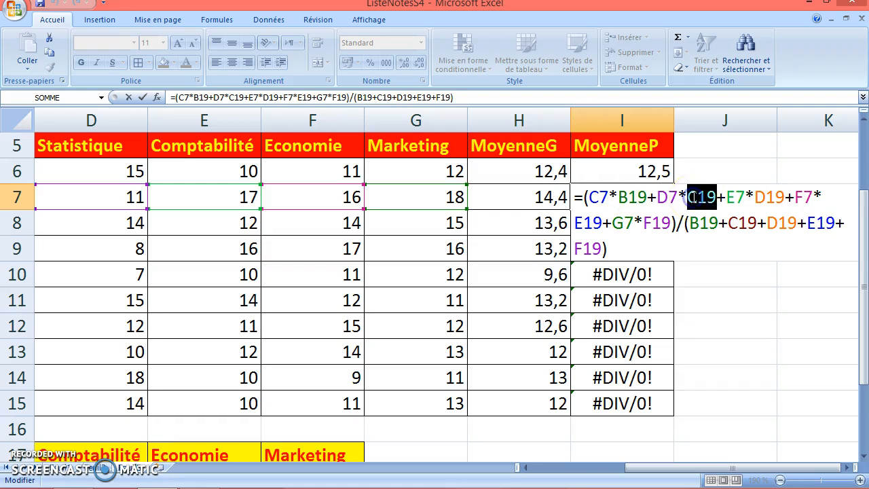
click(766, 197)
double_click(766, 197)
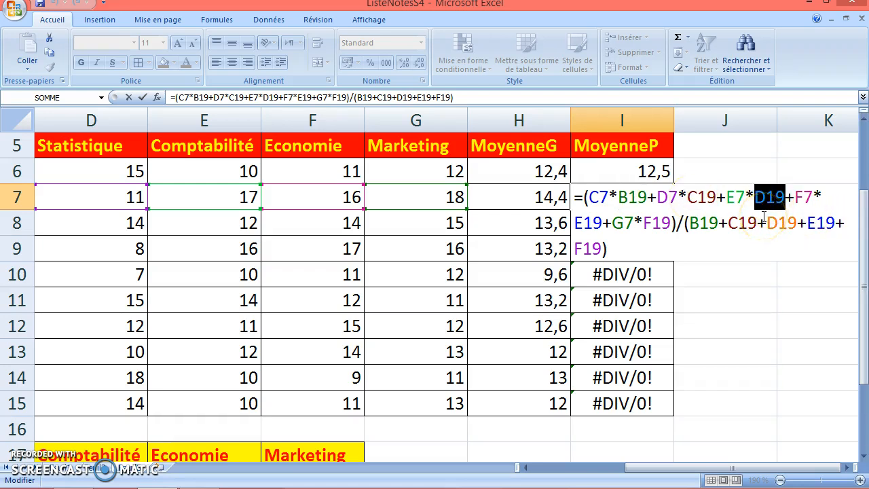
click(779, 223)
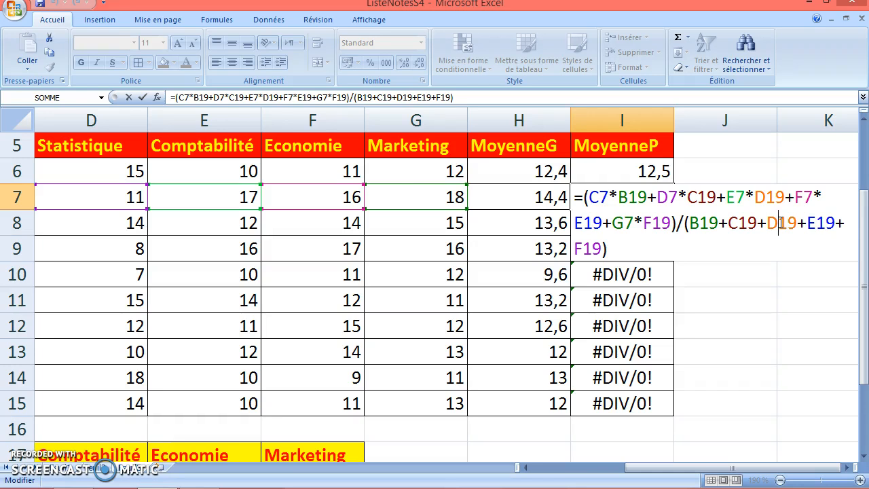
key(Return)
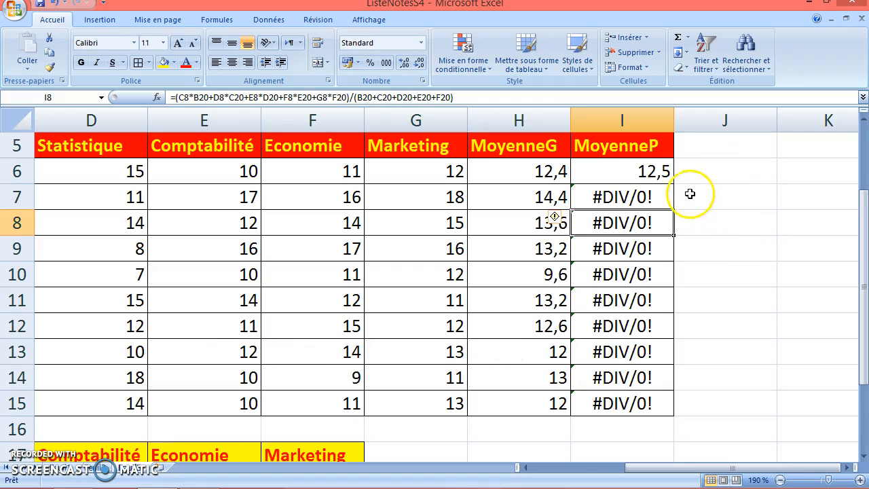
click(715, 172)
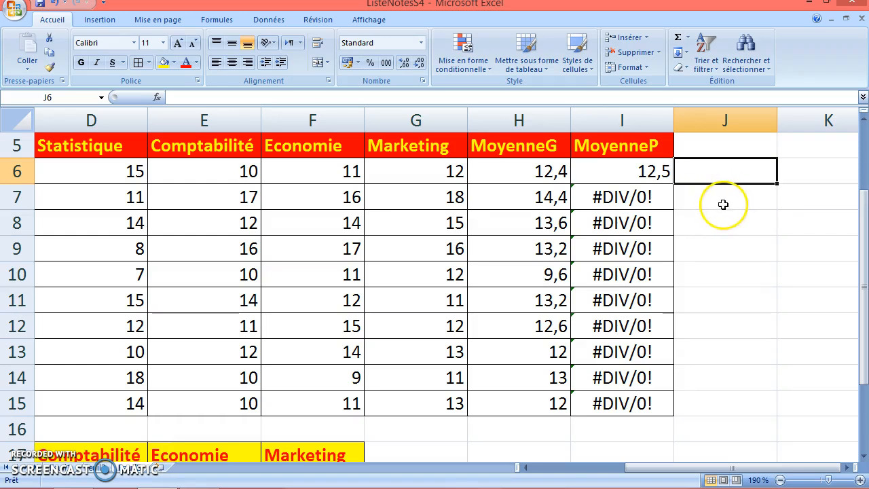
click(722, 203)
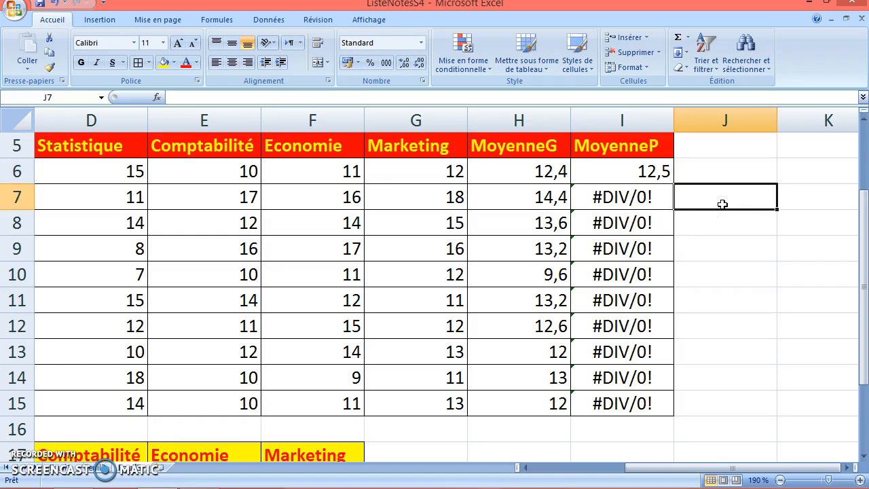
Edit the I6 formula and lock the row of the Mathématiques coefficient in the numerator as B$18.
click(641, 175)
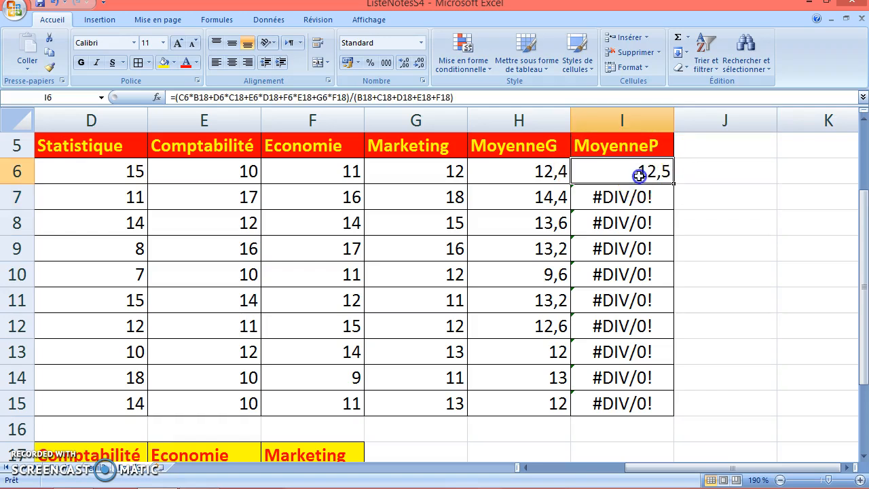
double_click(640, 174)
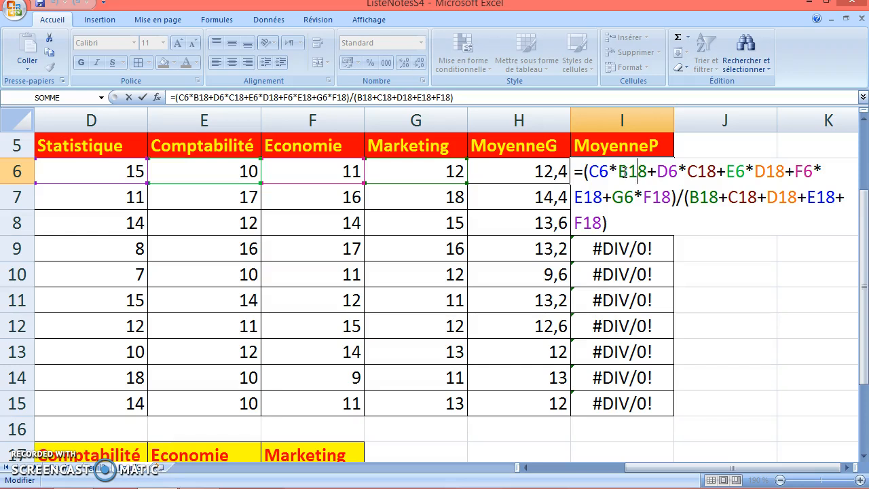
double_click(598, 172)
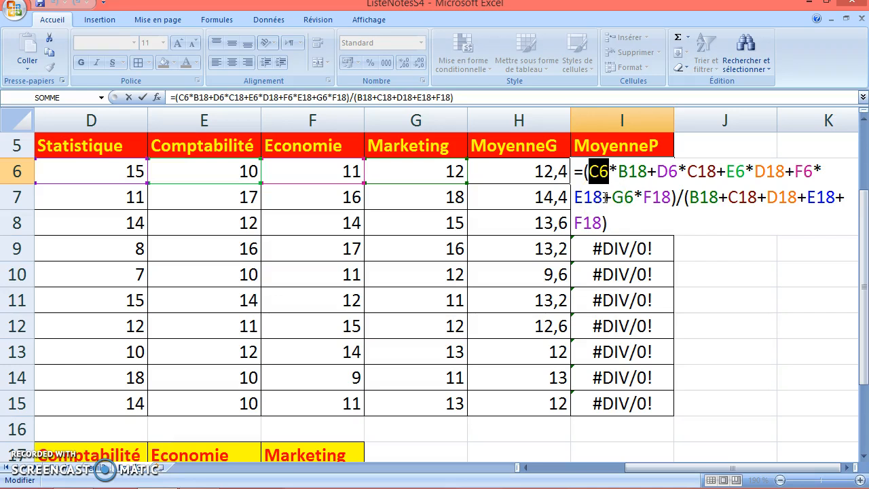
click(629, 170)
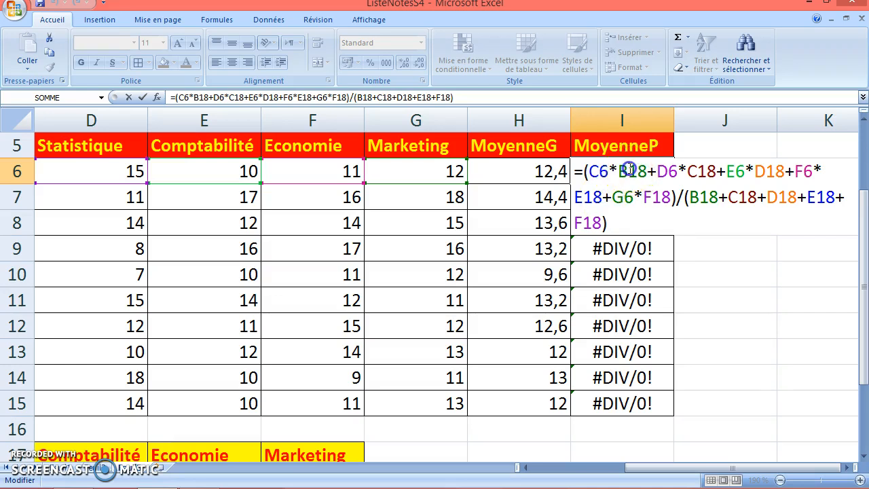
click(698, 196)
click(700, 171)
click(680, 189)
click(626, 172)
click(613, 172)
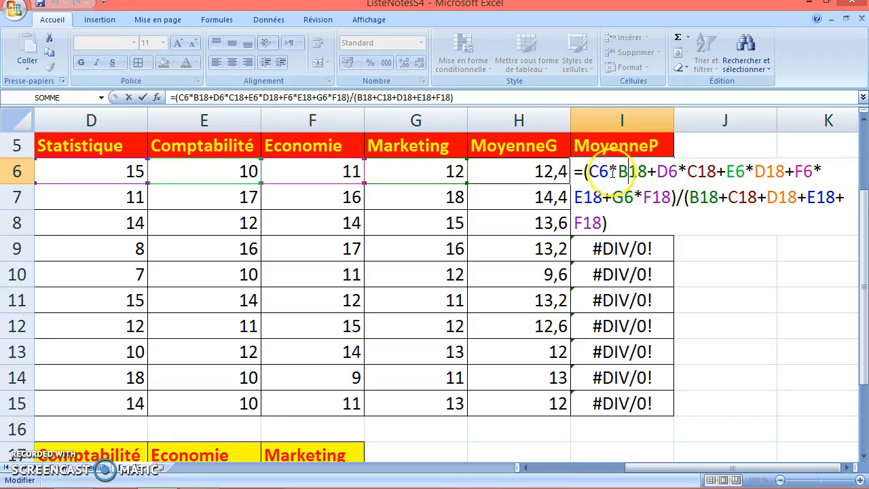
text($)
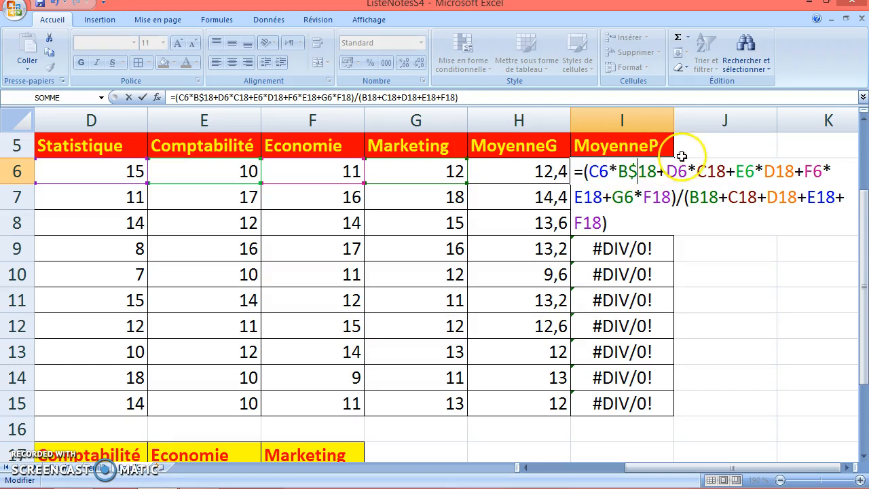
Lock the row of the remaining numerator coefficients in the I6 formula as C$18, D$18, E$18 and F$18.
click(709, 174)
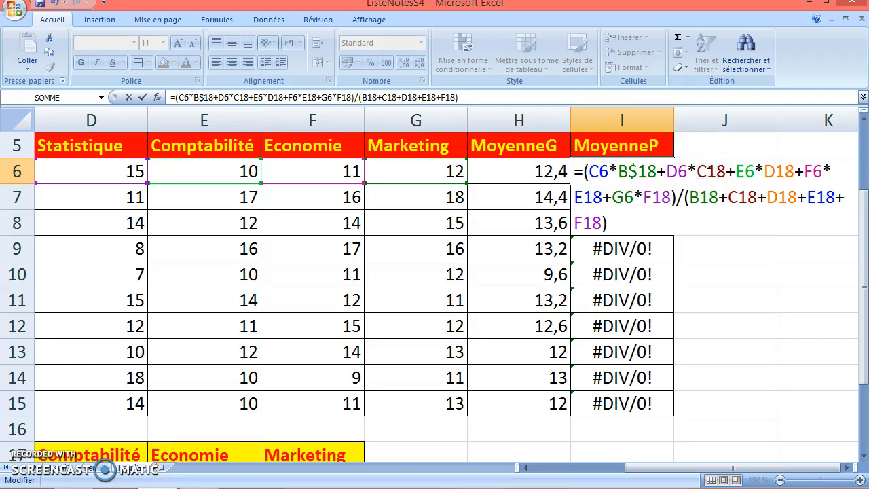
text($)
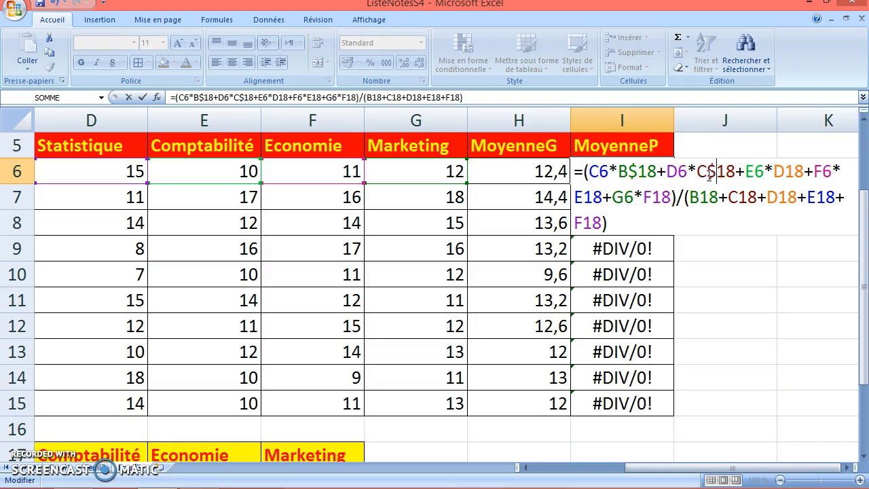
click(784, 171)
text($)
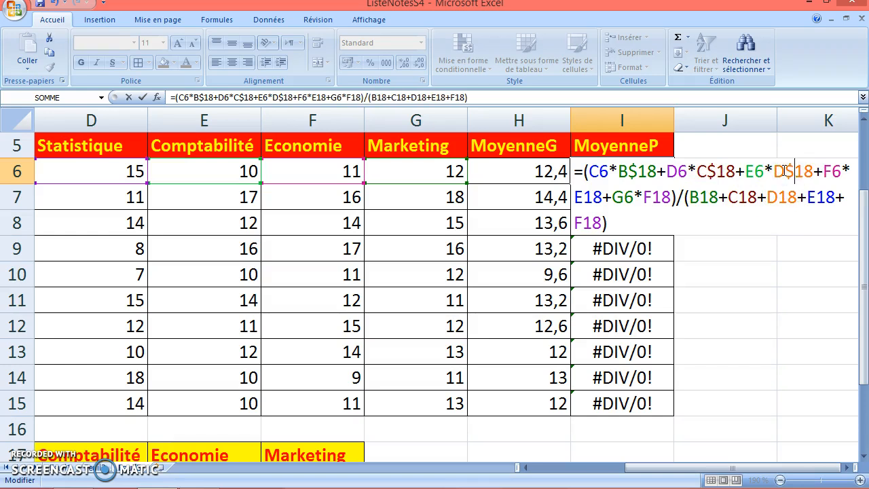
click(580, 197)
text($)
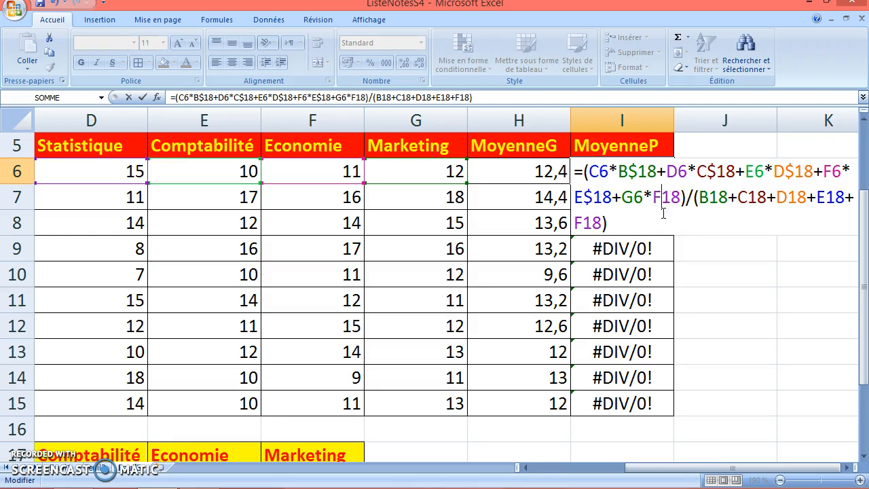
text($)
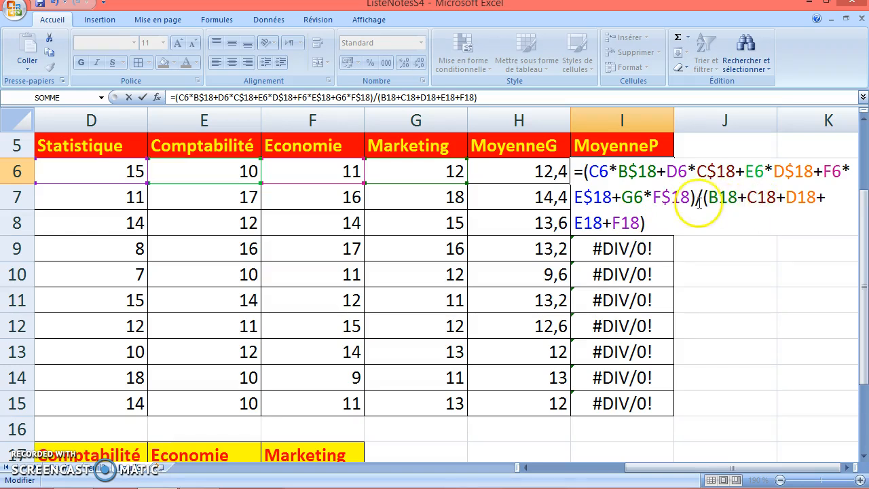
Lock the row of every coefficient in the I6 formula's divisor, making it (B$18+C$18+D$18+E$18+F$18).
click(719, 198)
text($)
click(767, 199)
text($)
click(815, 197)
text($)
click(583, 222)
text($)
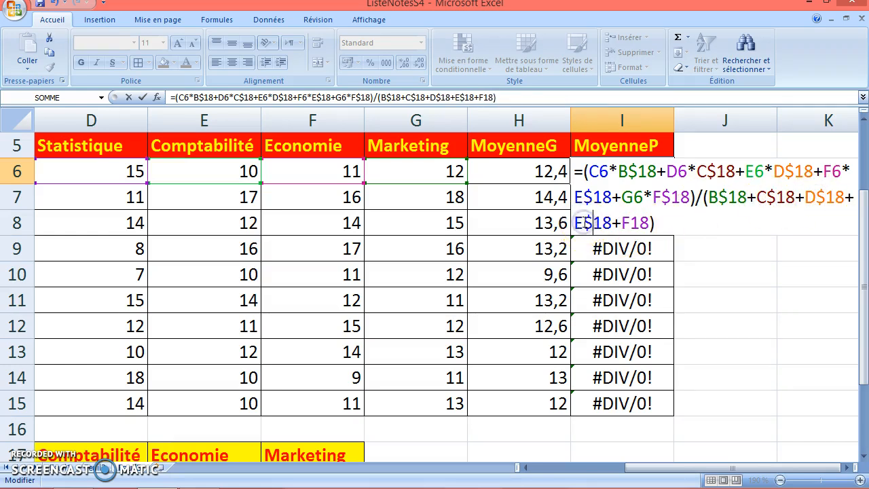
click(626, 223)
text($)
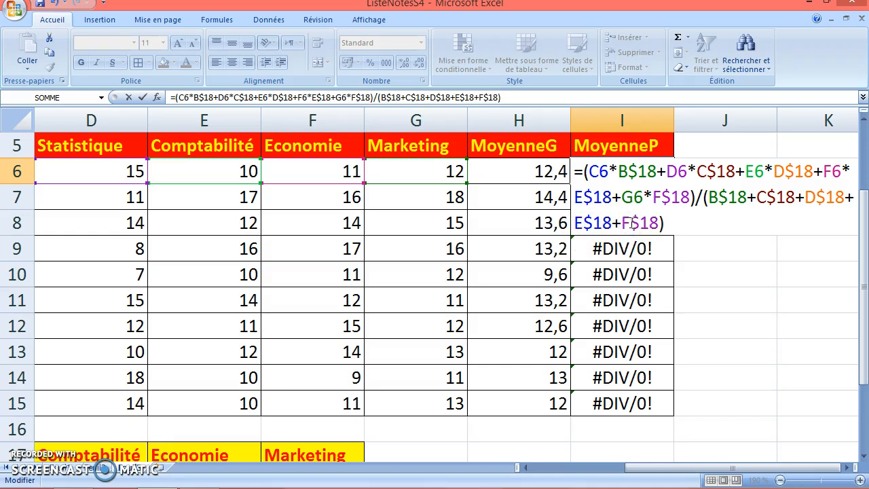